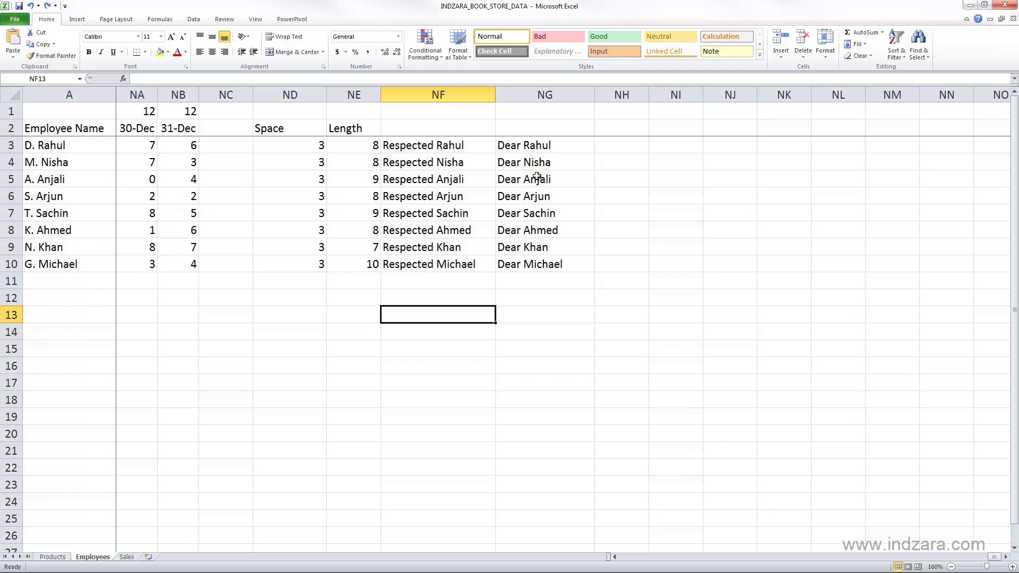
Delete columns ND through NG, which hold the space, length and greeting helper data.
{"action": "left_click_drag", "start_coordinate": [533, 97], "coordinate": [307, 196]}
{"action": "right_click", "coordinate": [306, 197]}
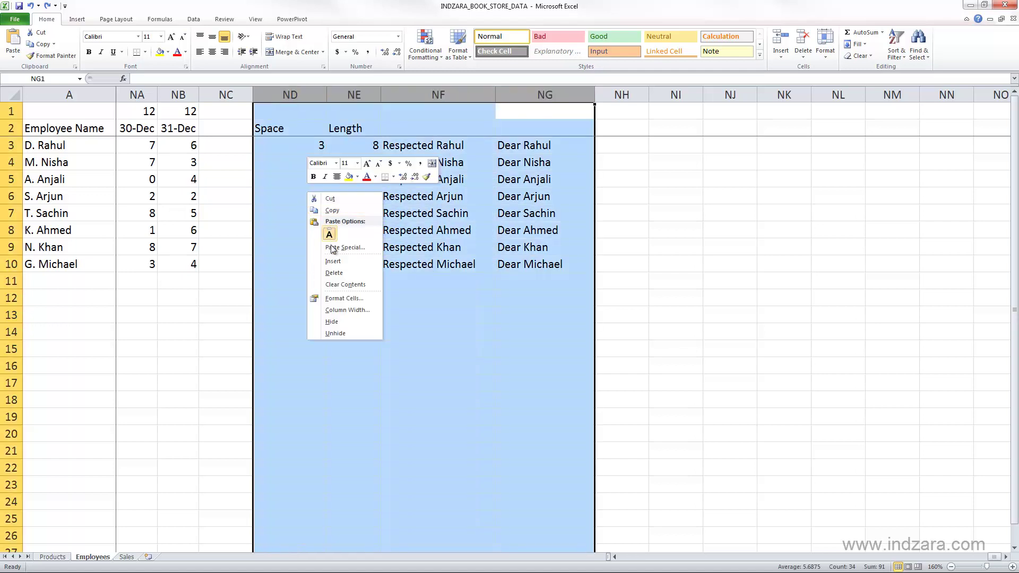
{"action": "left_click", "coordinate": [338, 274]}
{"action": "left_click", "coordinate": [389, 232]}
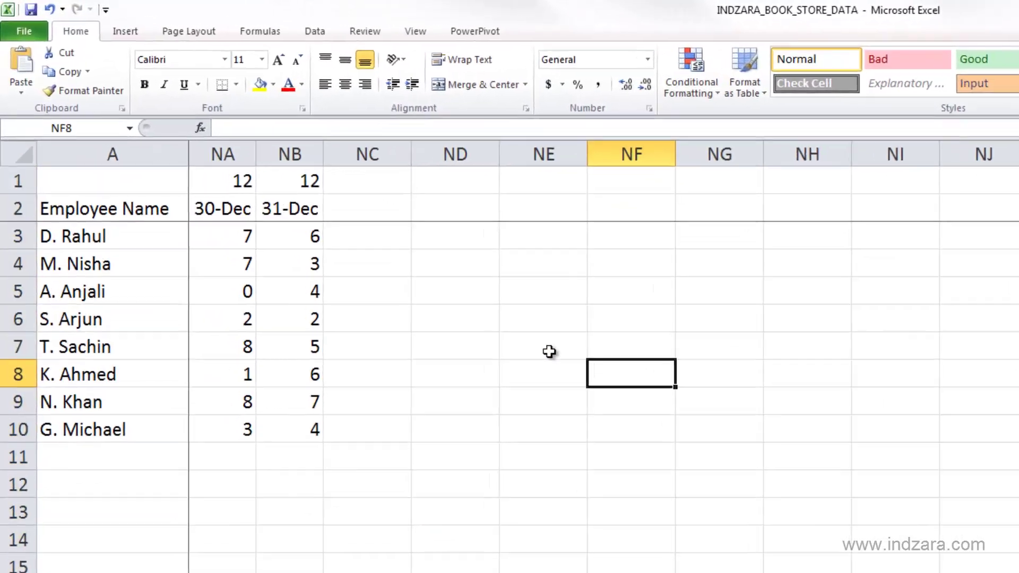
List the employee names in NE3:NE10 by entering =A3 in NE3 and filling it down, and autofit column NE.
{"action": "left_click", "coordinate": [290, 145]}
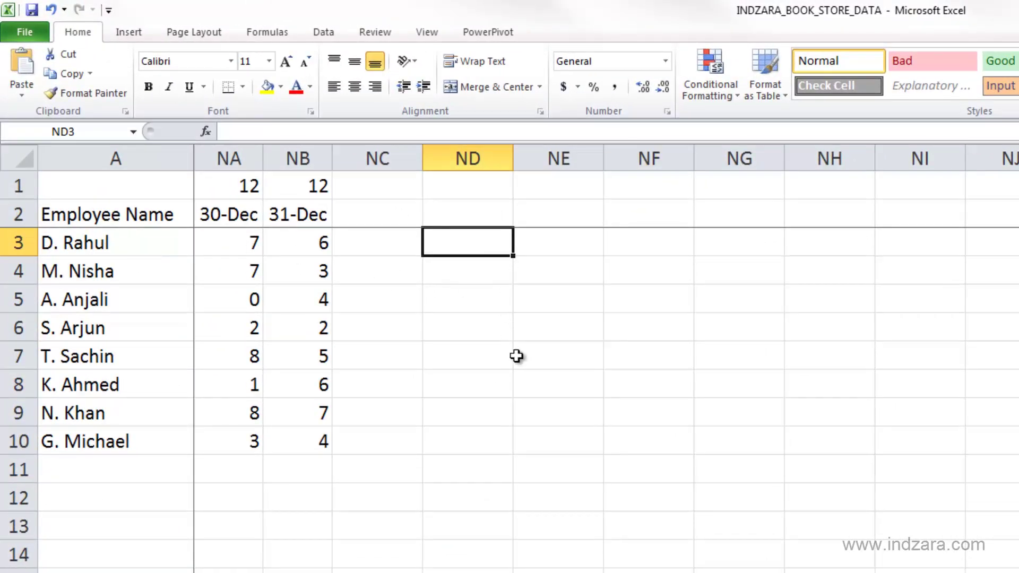
{"action": "left_click", "coordinate": [529, 247]}
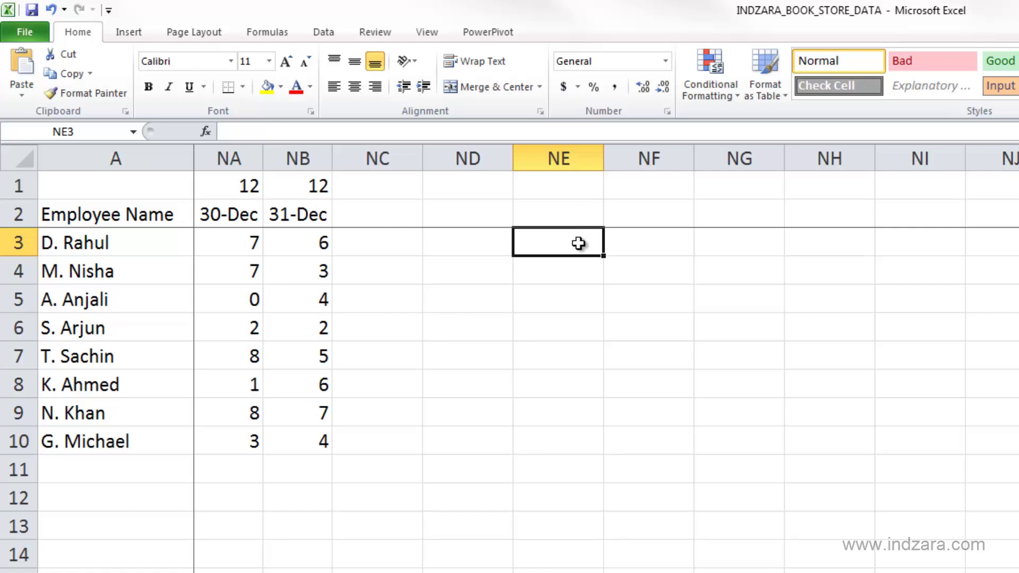
{"action": "type", "text": "="}
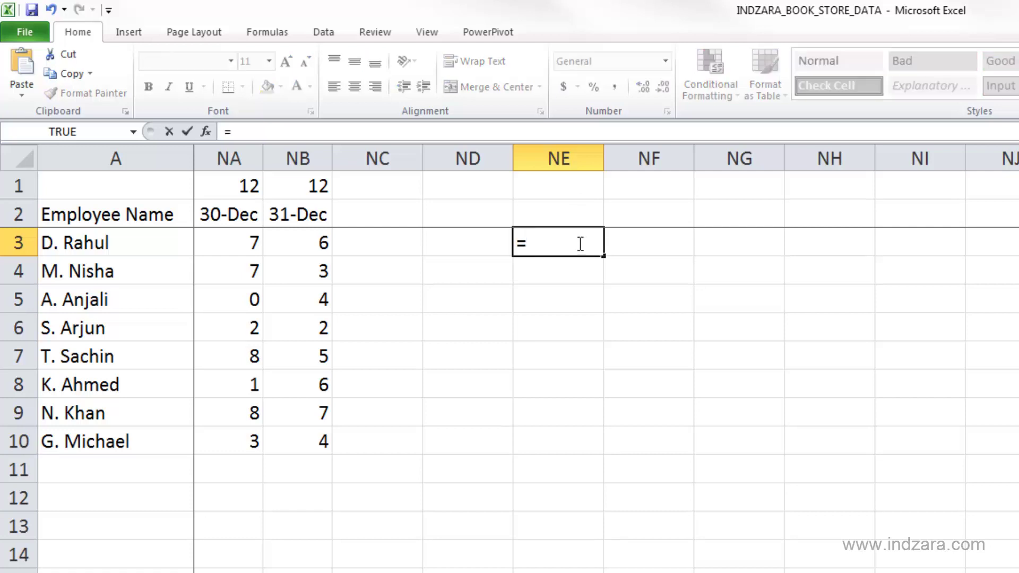
{"action": "left_click", "coordinate": [148, 249]}
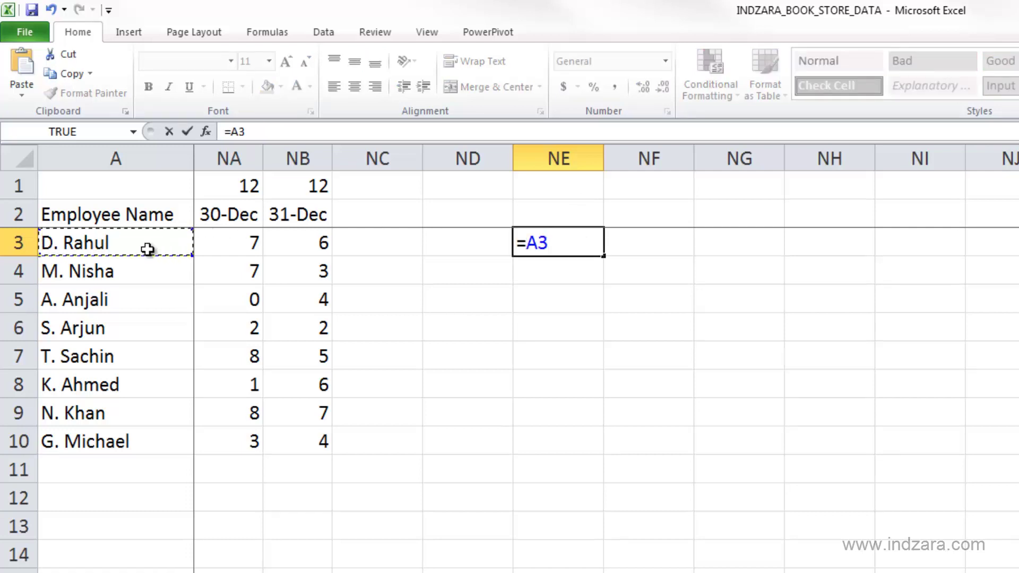
{"action": "key", "text": "Return"}
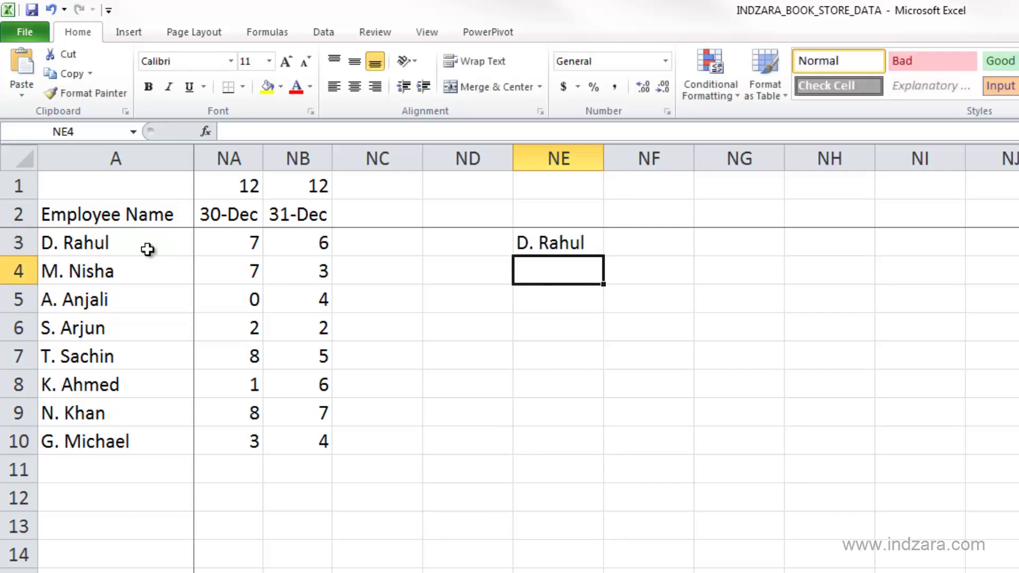
{"action": "left_click", "coordinate": [525, 243]}
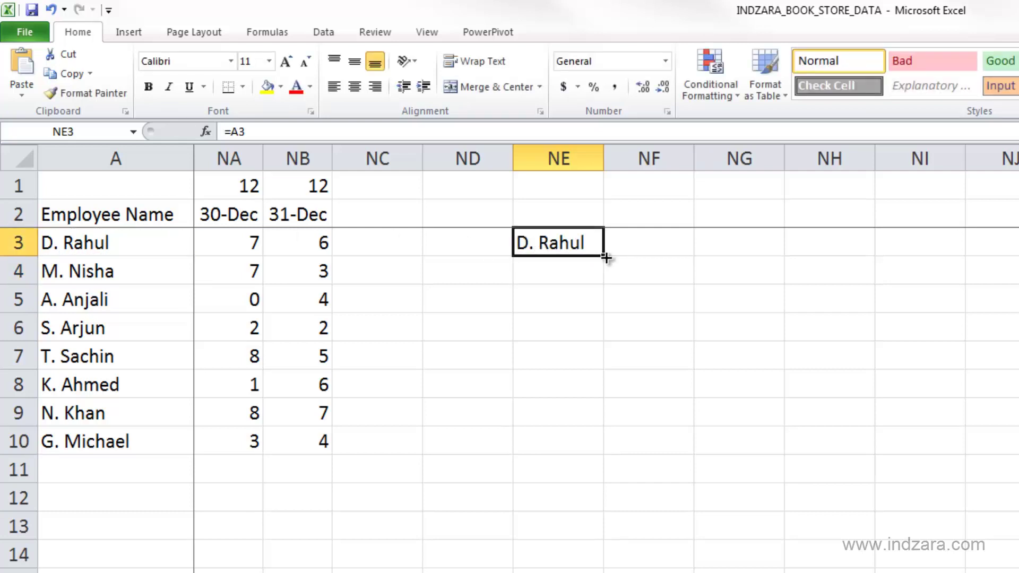
{"action": "left_click_drag", "start_coordinate": [606, 333], "coordinate": [610, 459]}
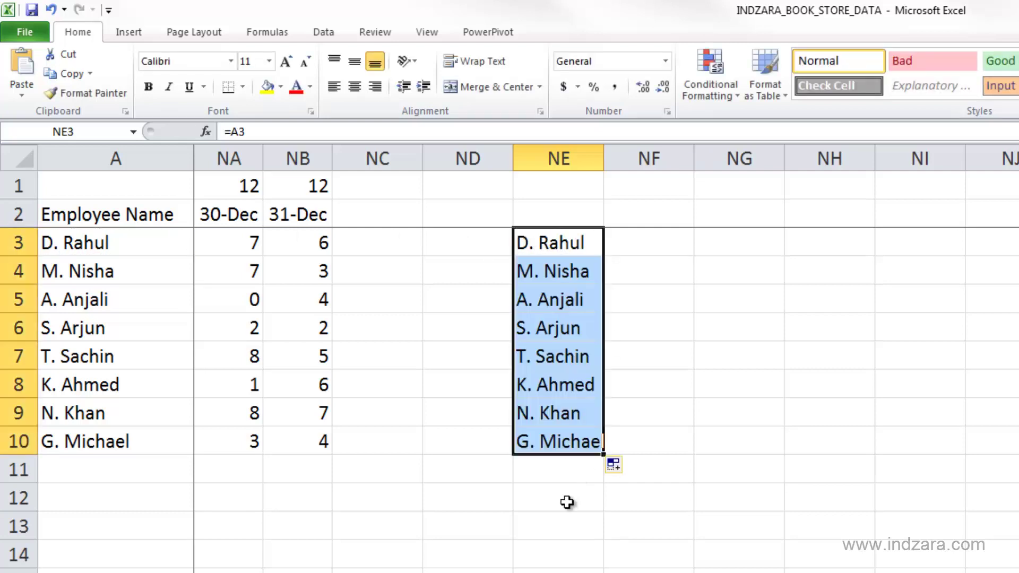
{"action": "left_click", "coordinate": [640, 440]}
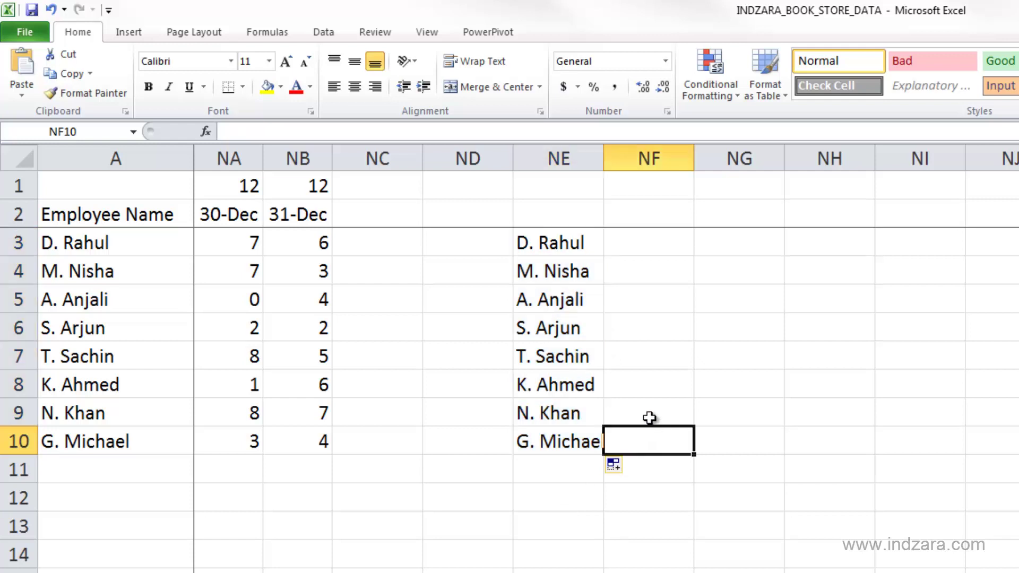
{"action": "double_click", "coordinate": [603, 158]}
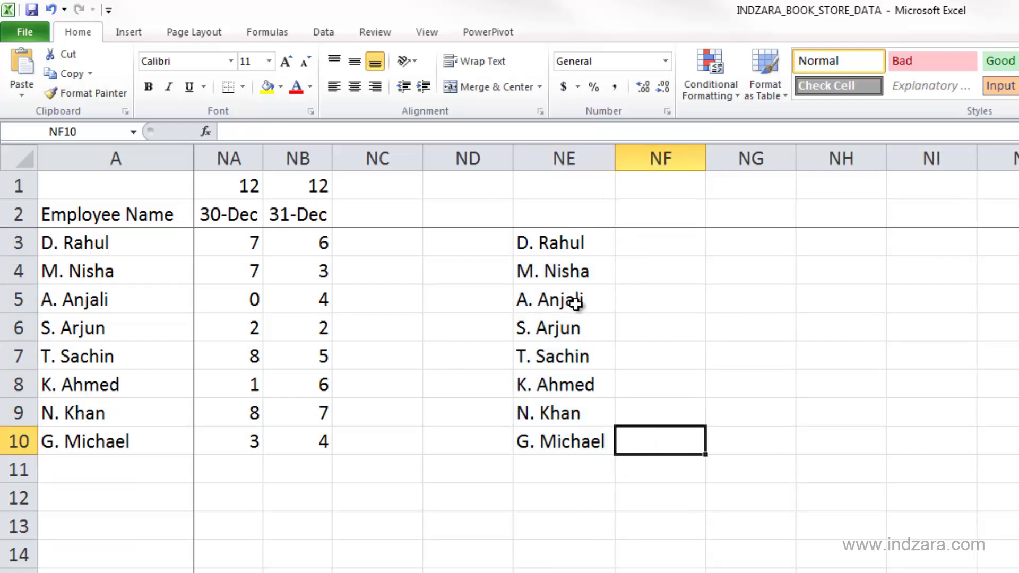
Enter month numbers 1 and 2 in NF1 and NG1 and extend the series through 12 in NQ1.
{"action": "left_click", "coordinate": [605, 244]}
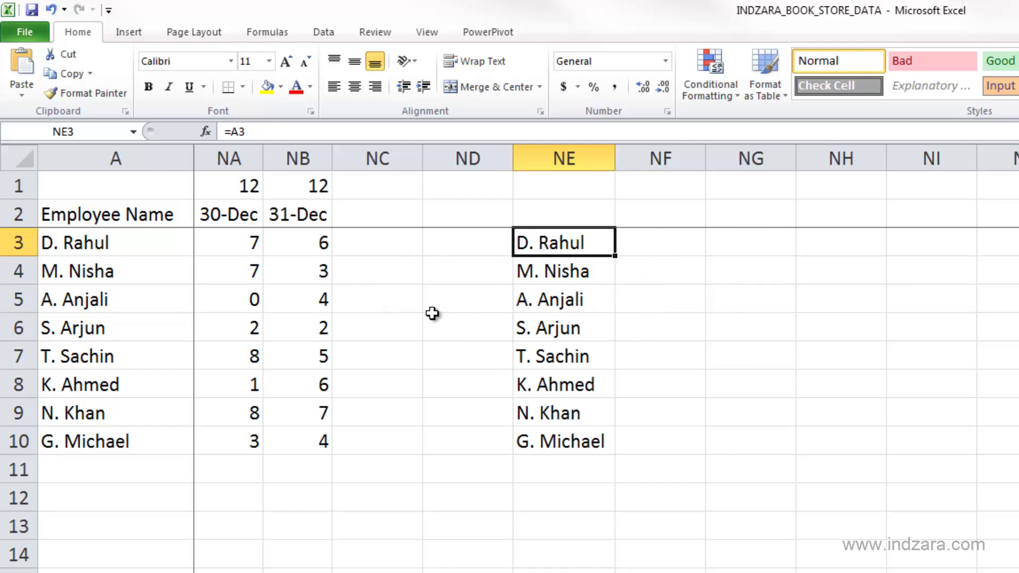
{"action": "left_click", "coordinate": [637, 194]}
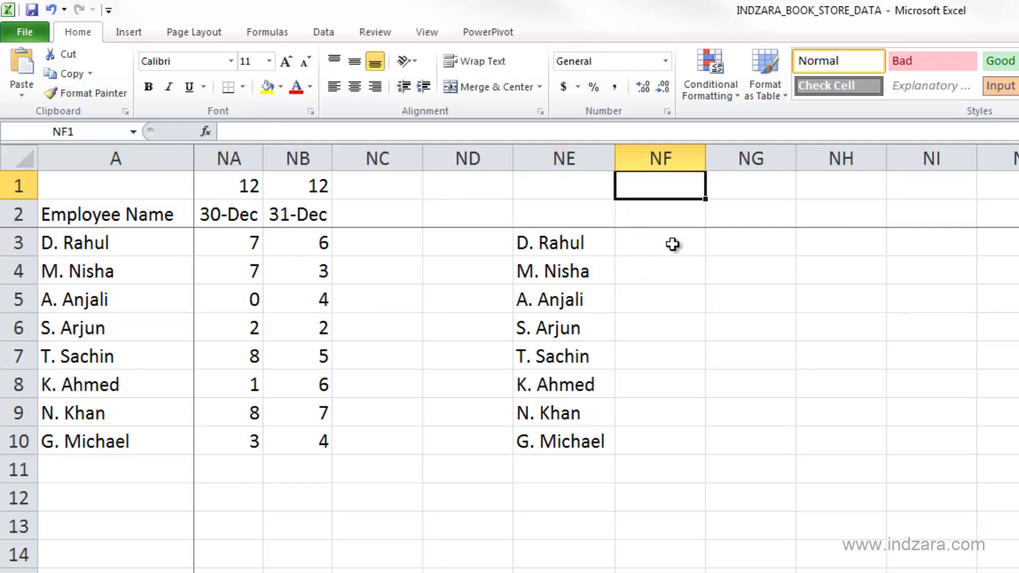
{"action": "type", "text": "1"}
{"action": "key", "text": "Tab"}
{"action": "type", "text": "2"}
{"action": "key", "text": "Tab"}
{"action": "left_click_drag", "start_coordinate": [684, 186], "coordinate": [753, 188]}
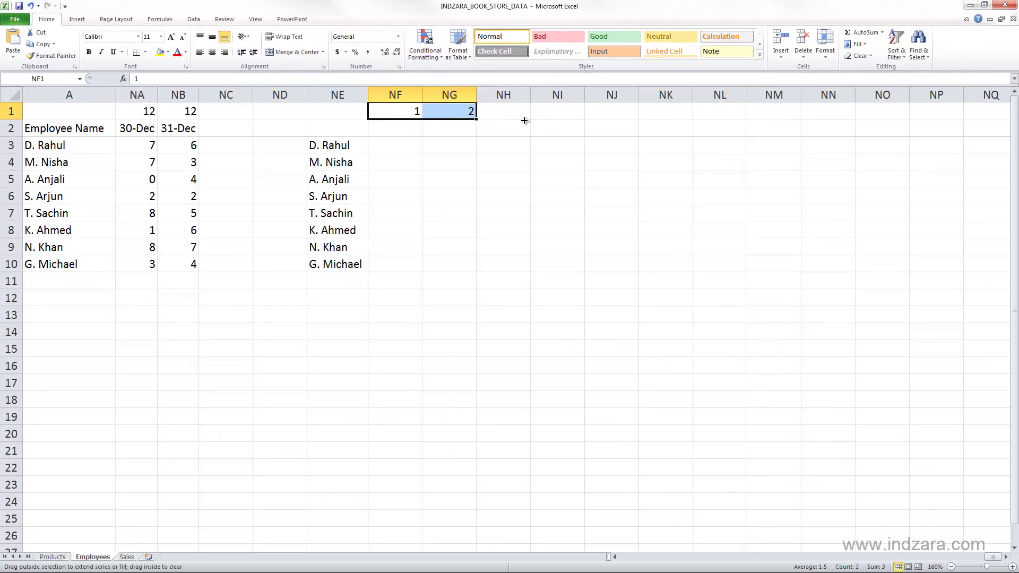
{"action": "left_click_drag", "start_coordinate": [524, 121], "coordinate": [965, 122]}
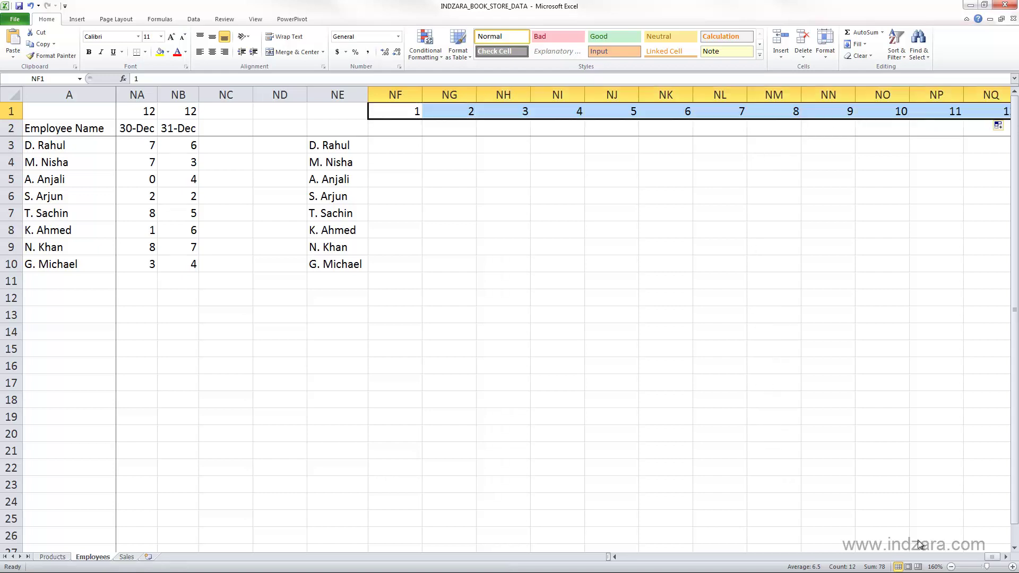
Enter Jan in NF2, fill the month names across to Dec in NQ2, and center them.
{"action": "left_click", "coordinate": [1006, 557]}
{"action": "left_click", "coordinate": [1006, 557]}
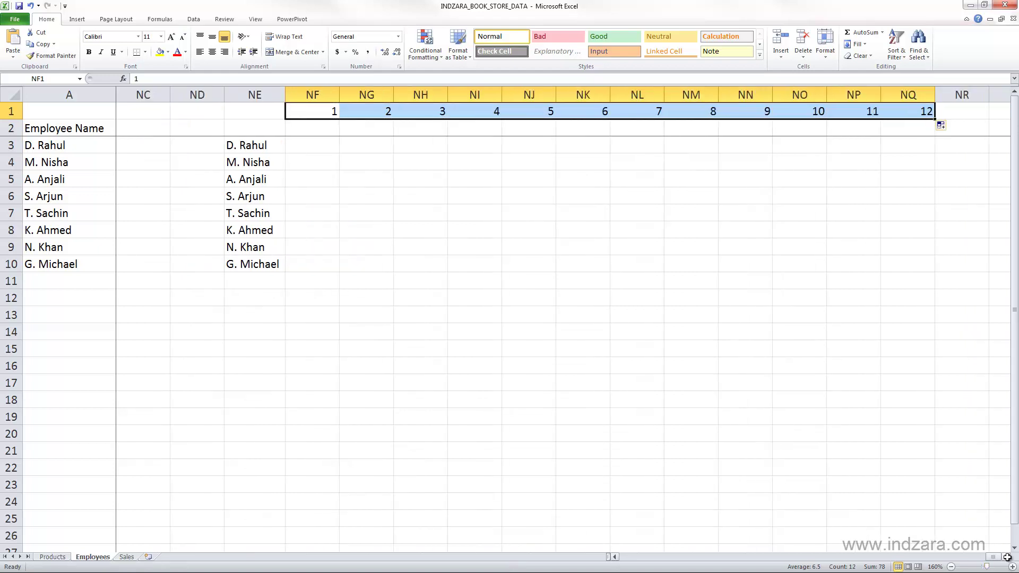
{"action": "left_click", "coordinate": [321, 135]}
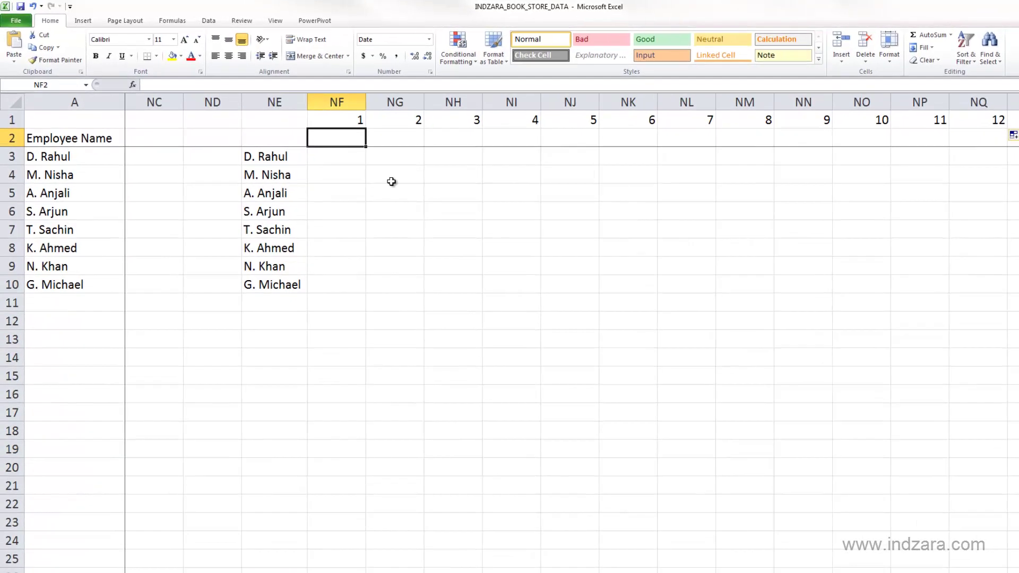
{"action": "type", "text": "J"}
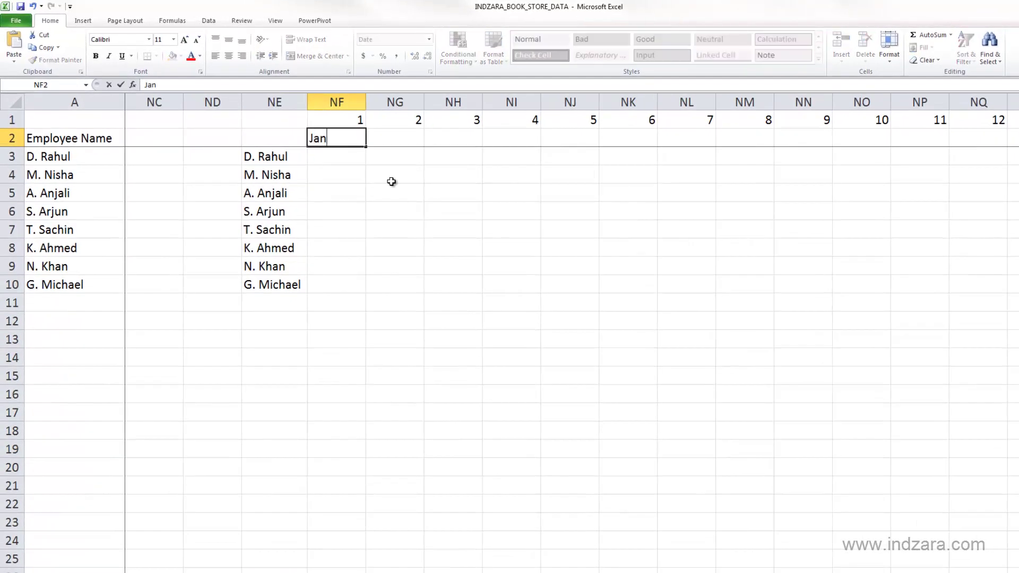
{"action": "type", "text": "an"}
{"action": "key", "text": "Tab"}
{"action": "left_click", "coordinate": [358, 137]}
{"action": "left_click_drag", "start_coordinate": [367, 148], "coordinate": [437, 153]}
{"action": "left_click_drag", "start_coordinate": [599, 157], "coordinate": [1009, 167]}
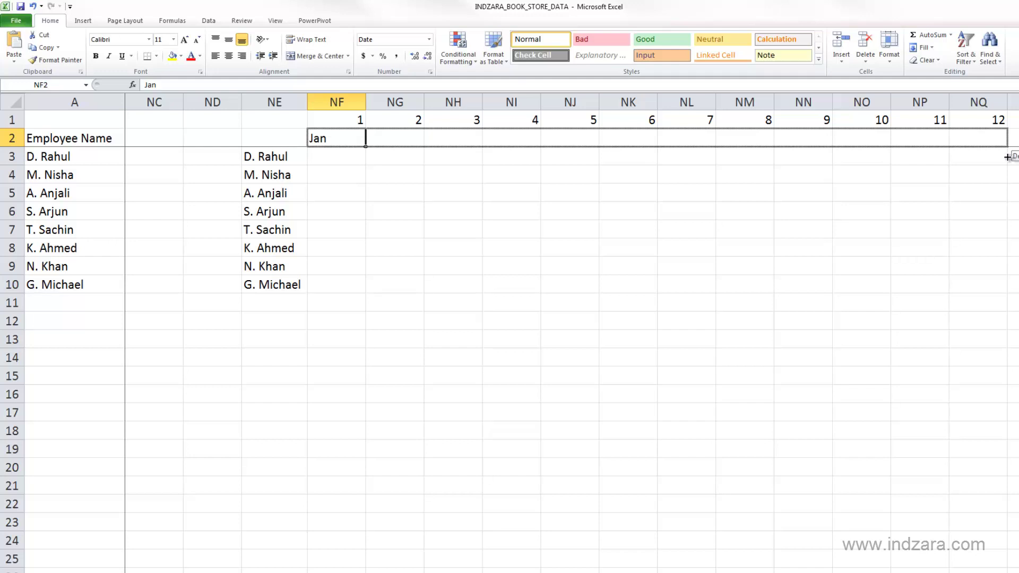
{"action": "left_click_drag", "start_coordinate": [1003, 156], "coordinate": [1004, 157]}
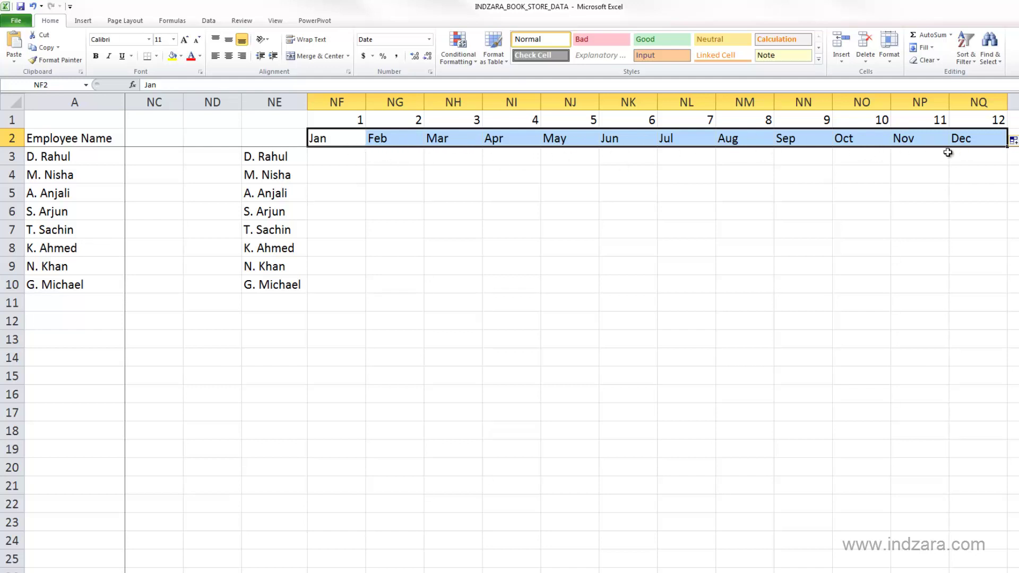
{"action": "left_click", "coordinate": [228, 55]}
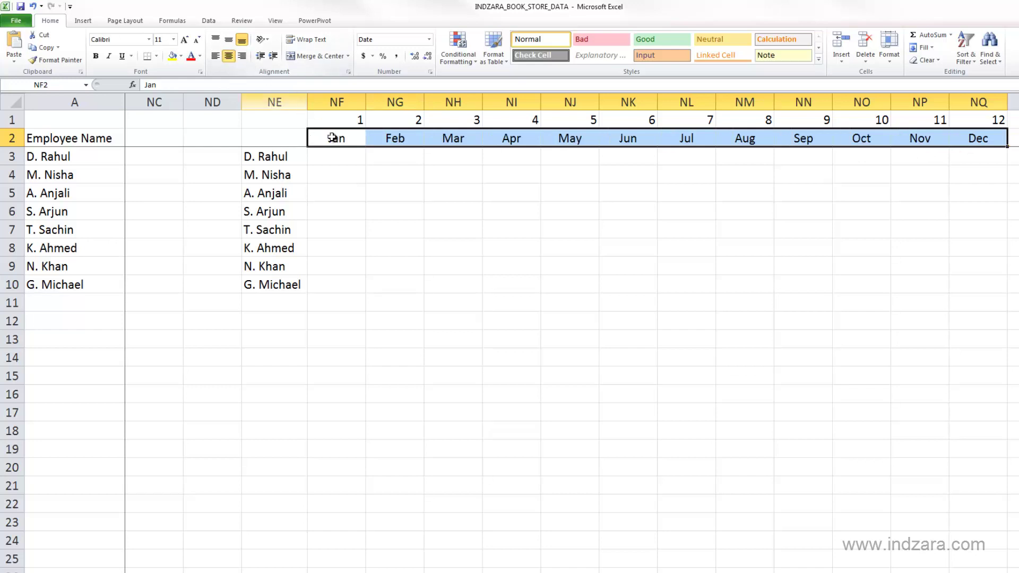
Shade the month number and name headers in NF1:NQ2 light grey and center both rows.
{"action": "left_click", "coordinate": [358, 160]}
{"action": "left_click_drag", "start_coordinate": [347, 118], "coordinate": [996, 130]}
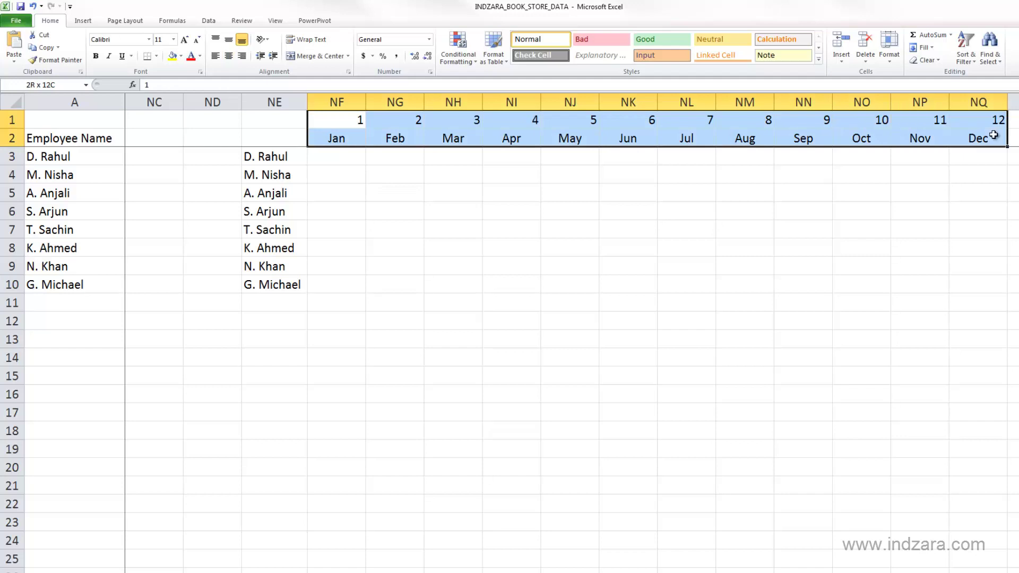
{"action": "left_click", "coordinate": [181, 56]}
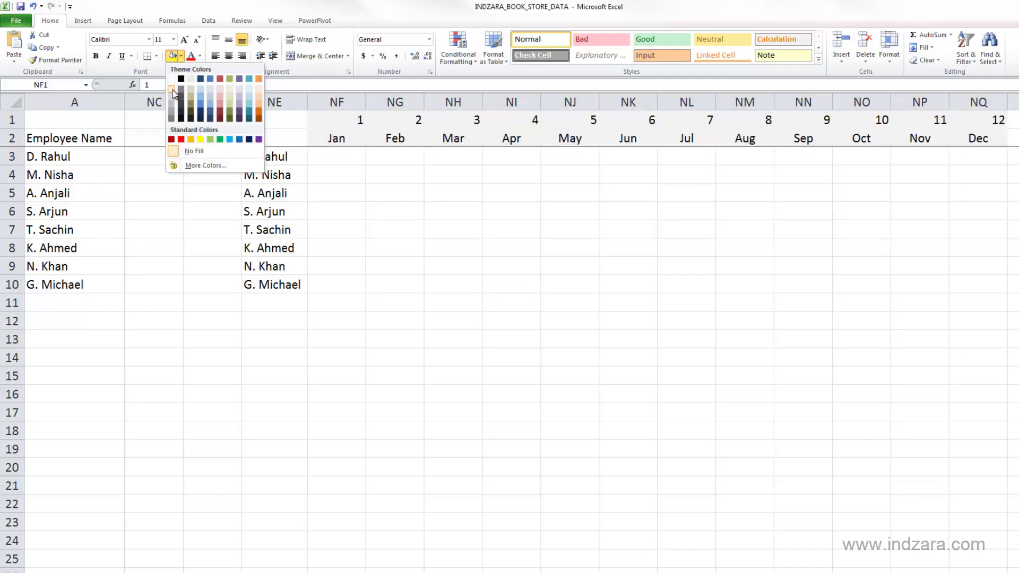
{"action": "left_click", "coordinate": [210, 94]}
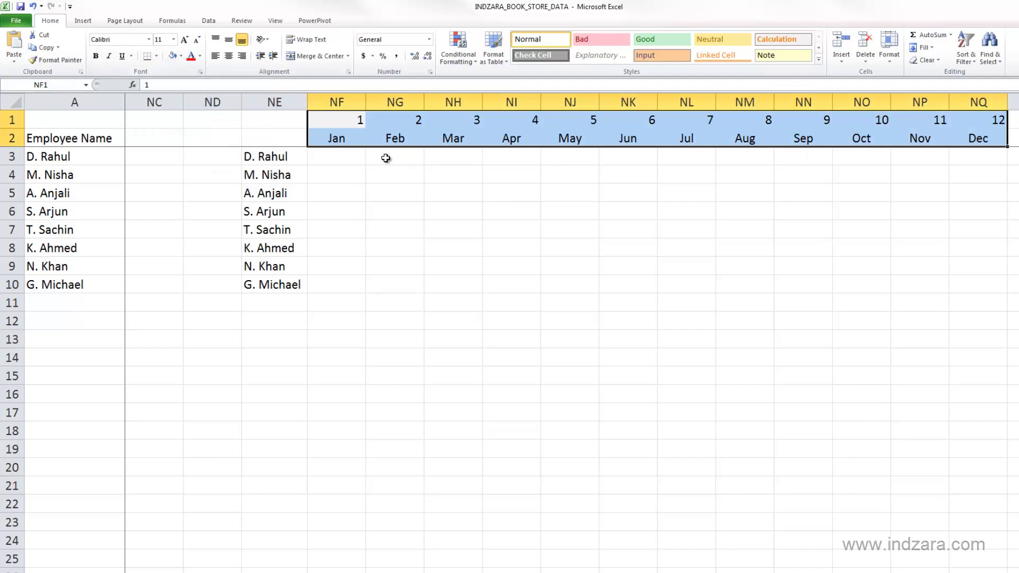
{"action": "left_click", "coordinate": [361, 157]}
{"action": "left_click_drag", "start_coordinate": [349, 119], "coordinate": [957, 133]}
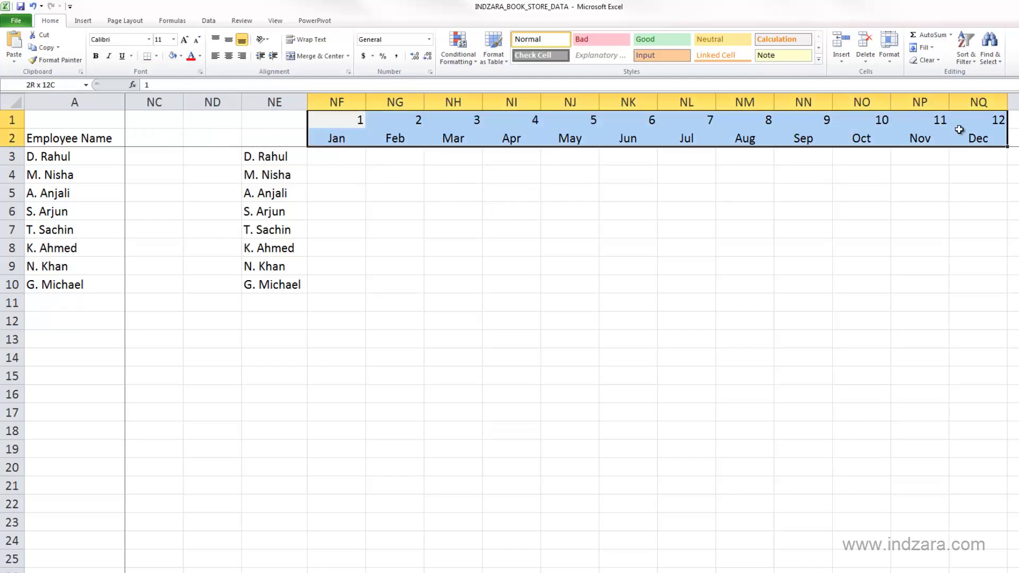
{"action": "left_click", "coordinate": [232, 57]}
Start a SUMIF formula in NF3 with the month-number row $B$1:$NB$1 as its absolute criteria range.
{"action": "left_click", "coordinate": [383, 164]}
{"action": "key", "text": "Left"}
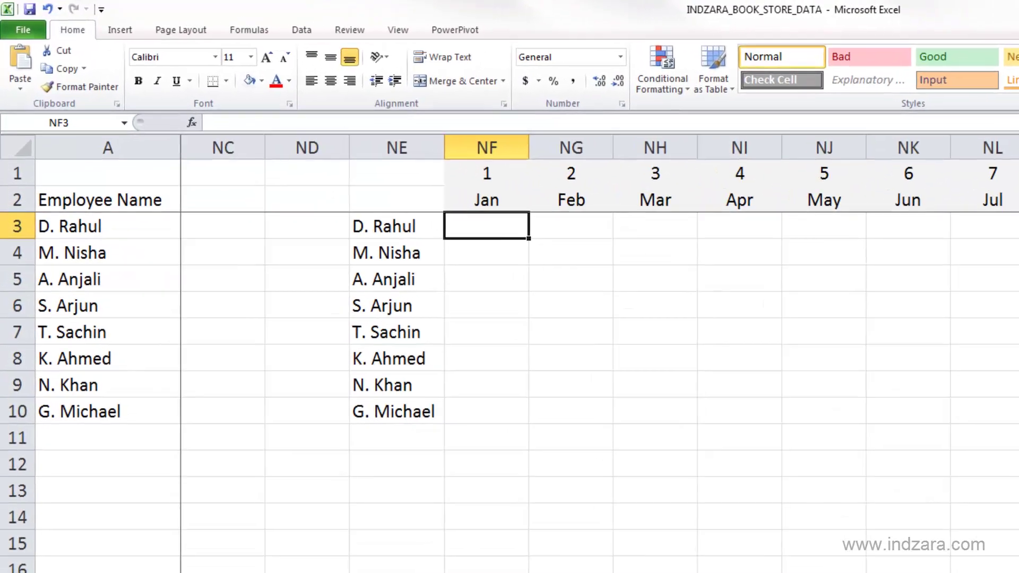
{"action": "scroll", "coordinate": [912, 494], "scroll_direction": "left", "scroll_amount": 3}
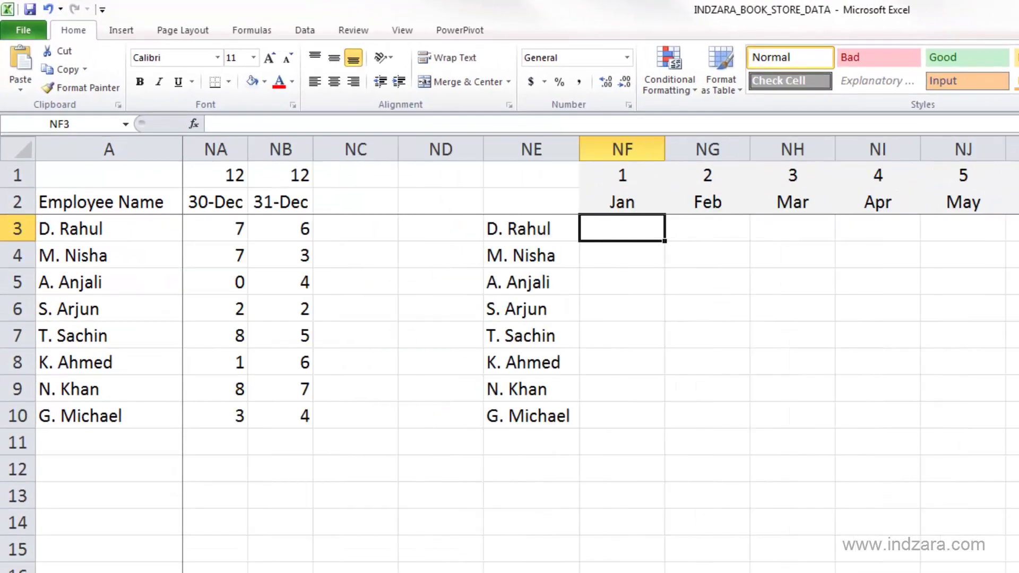
{"action": "type", "text": "=sum"}
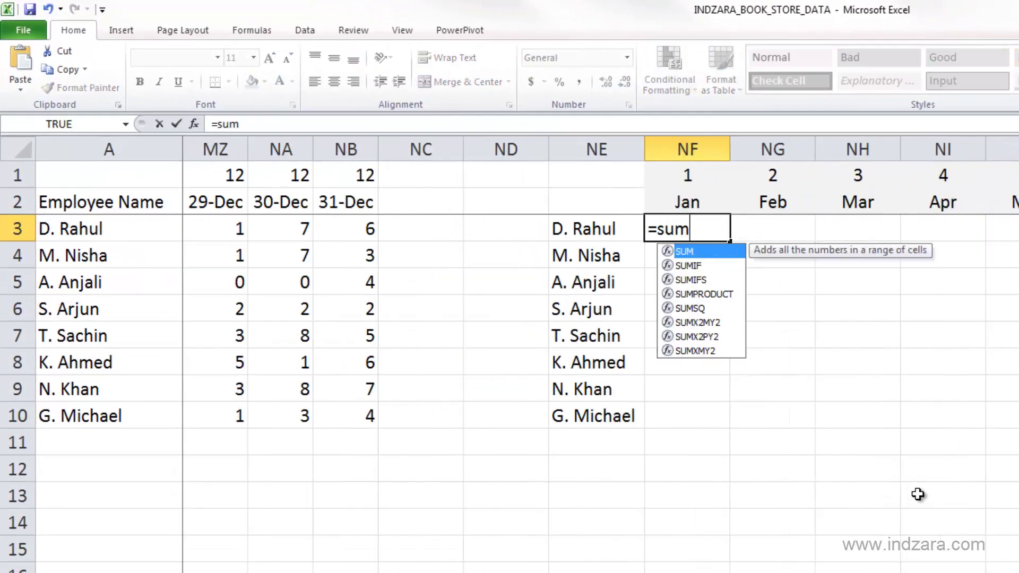
{"action": "type", "text": "if("}
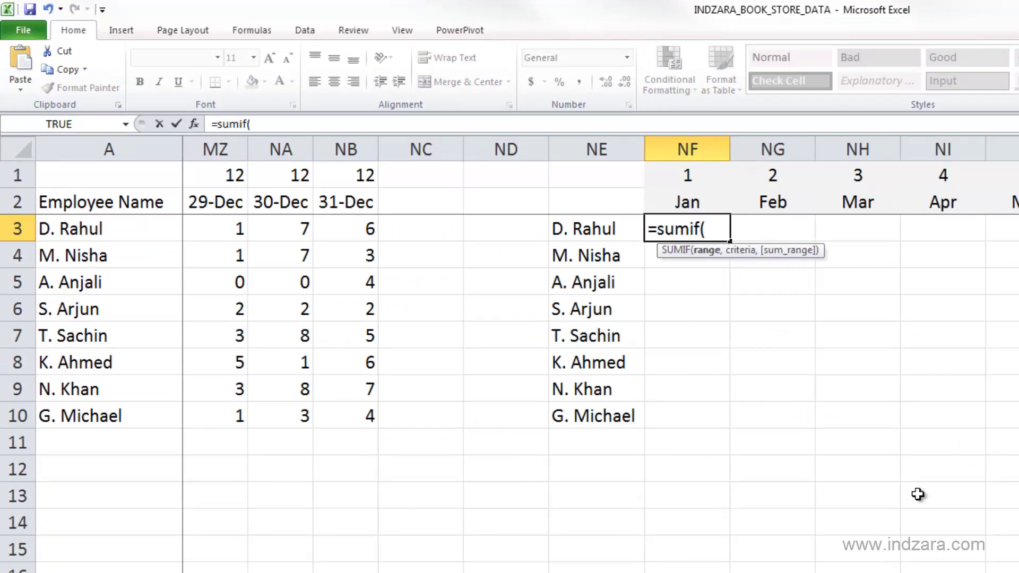
{"action": "key", "text": "BackSpace"}
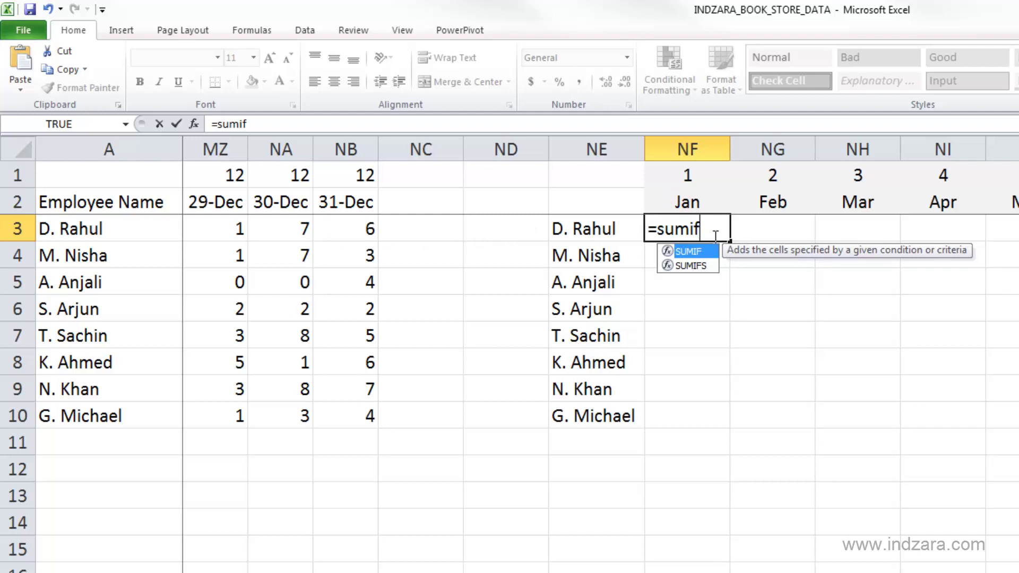
{"action": "type", "text": "("}
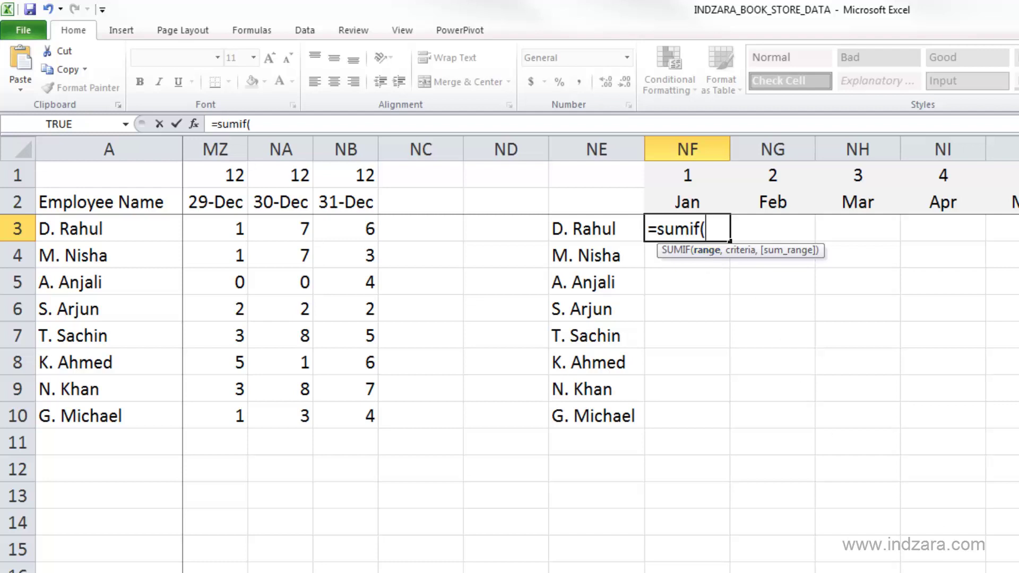
{"action": "left_click", "coordinate": [364, 175]}
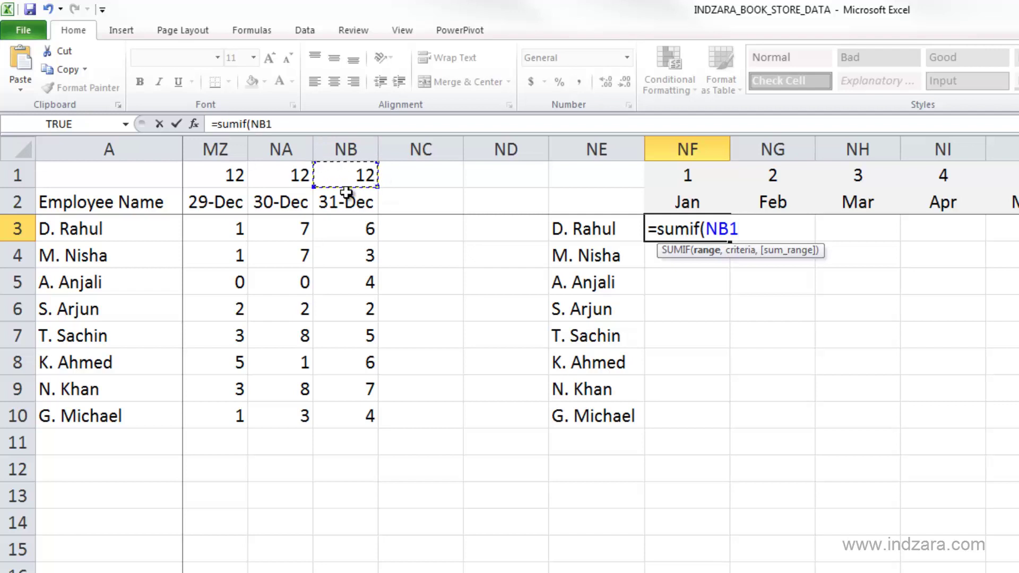
{"action": "key", "text": "ctrl+shift+Left"}
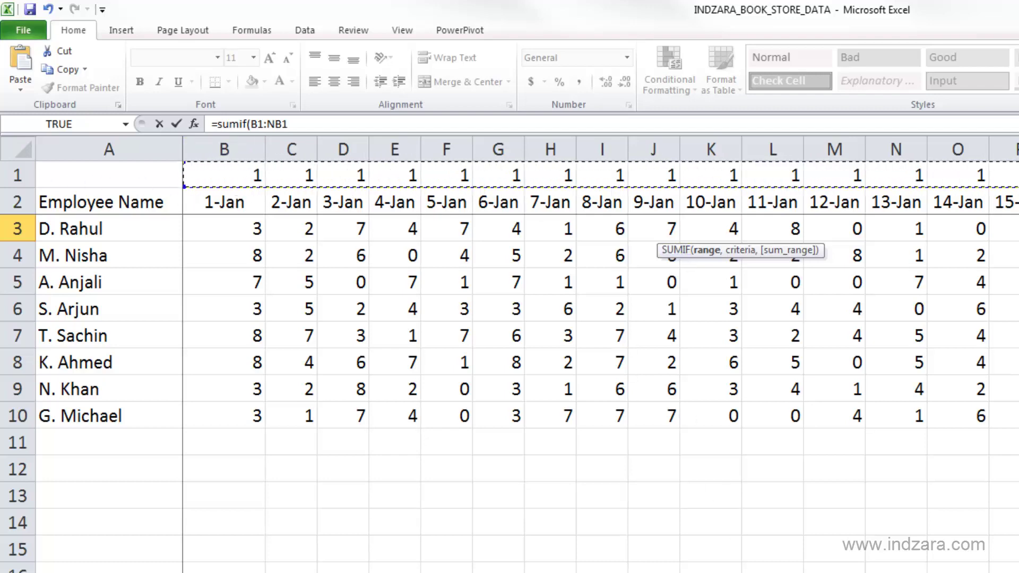
{"action": "scroll", "coordinate": [599, 350], "scroll_direction": "right", "scroll_amount": 20}
{"action": "scroll", "coordinate": [600, 350], "scroll_direction": "right", "scroll_amount": 12}
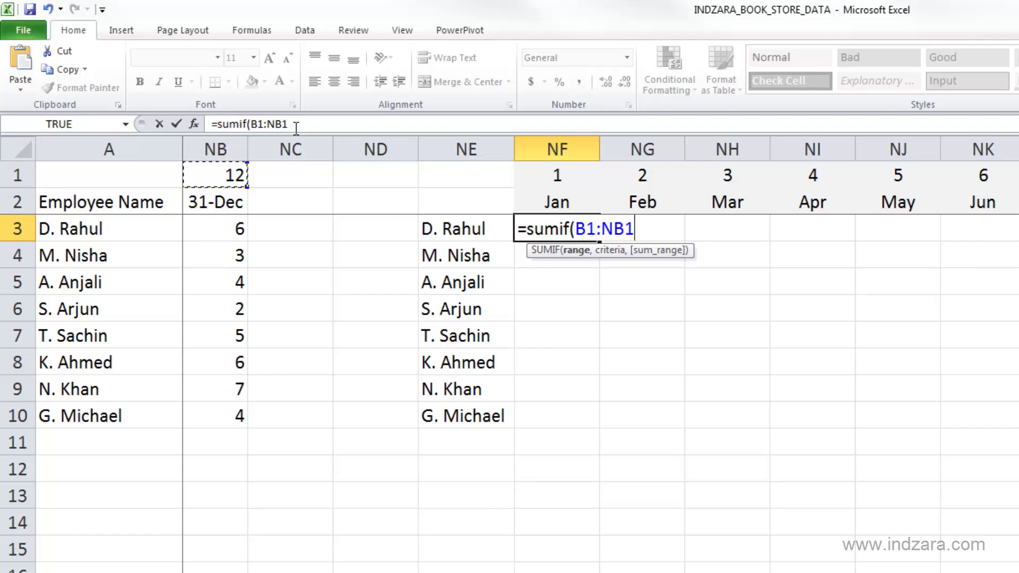
{"action": "key", "text": "F4"}
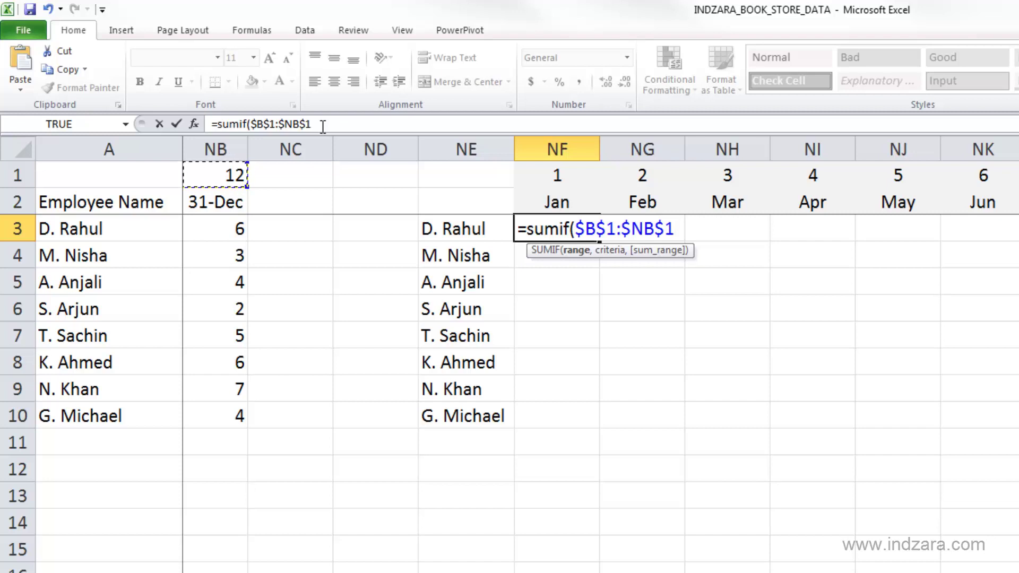
Cycle the SUMIF criteria range through its mixed and relative reference forms back to $B$1:$NB$1.
{"action": "key", "text": "F4"}
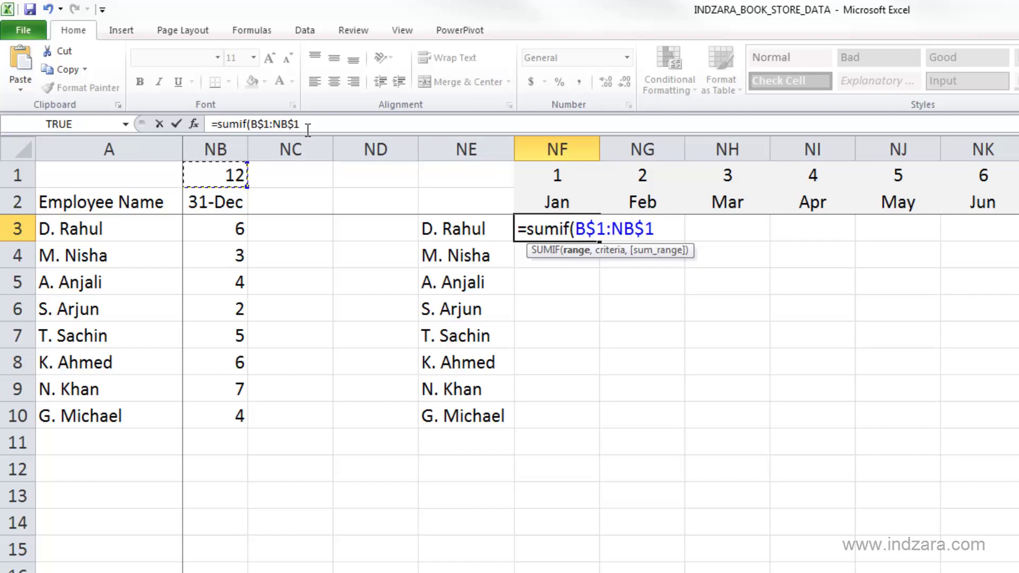
{"action": "key", "text": "F4"}
{"action": "key", "text": "F4"}
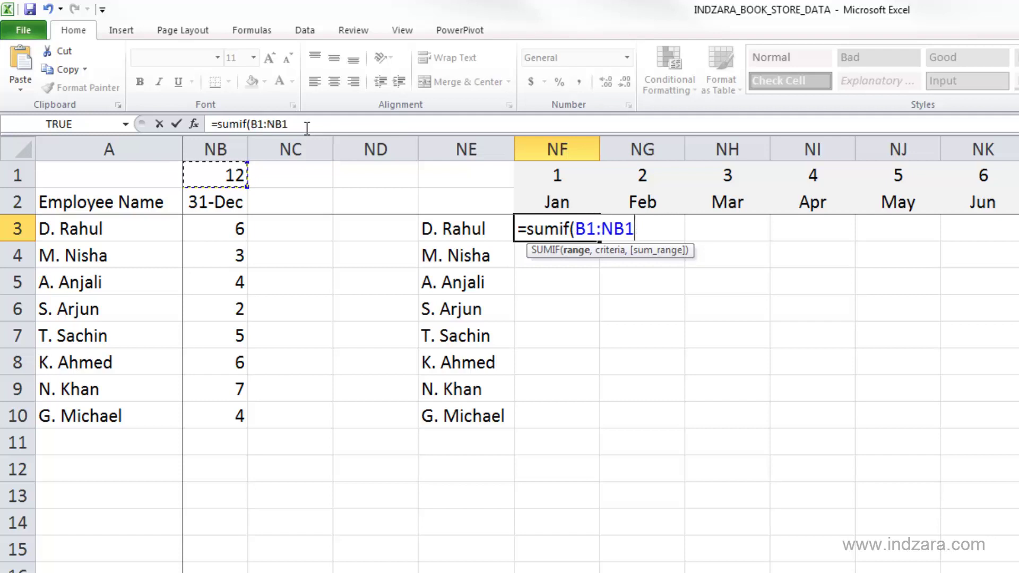
{"action": "key", "text": "F4"}
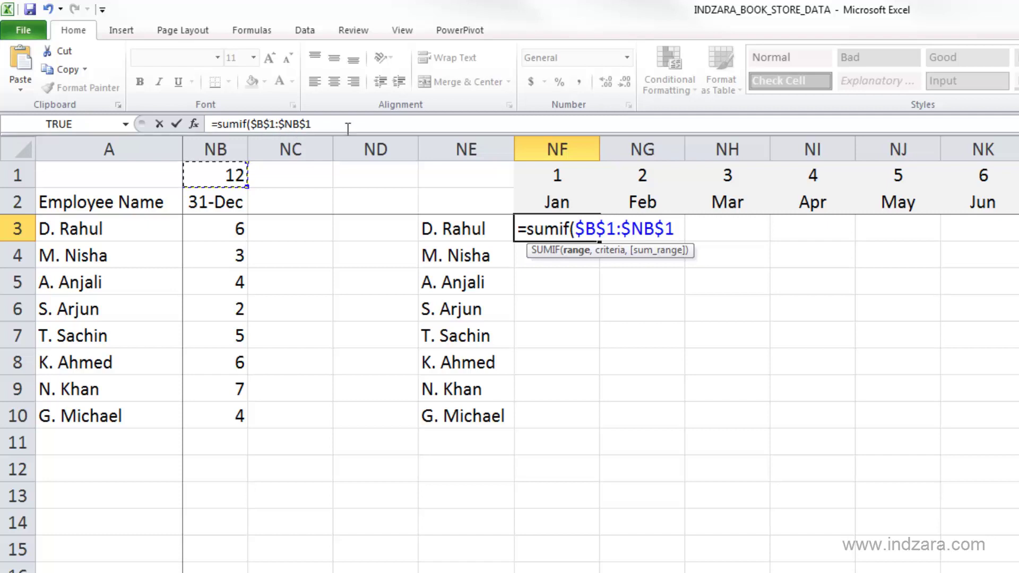
Add the Jan month number NF$1 as the SUMIF criteria, with only its row locked.
{"action": "left_click", "coordinate": [384, 128]}
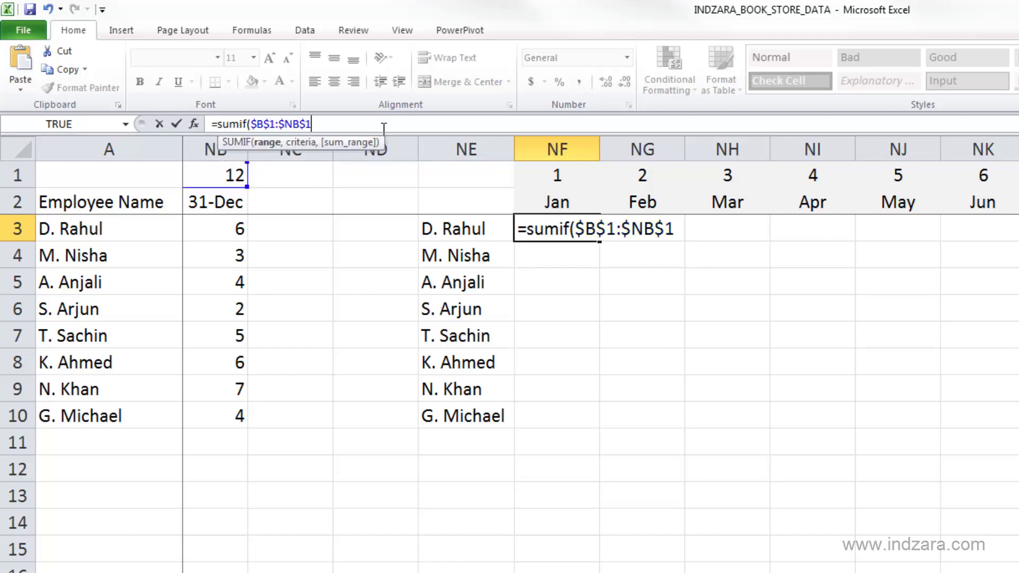
{"action": "type", "text": ","}
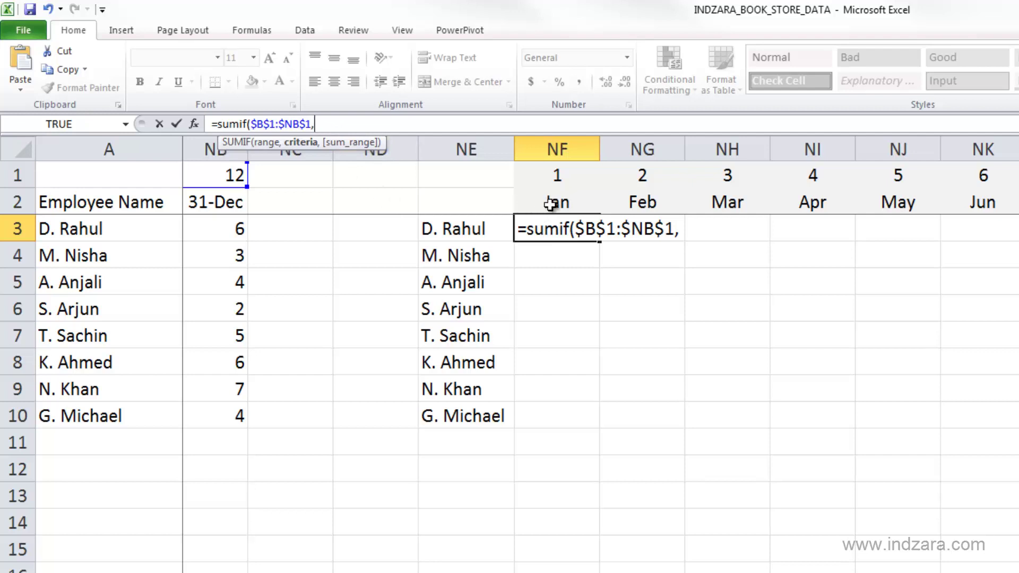
{"action": "left_click", "coordinate": [550, 172]}
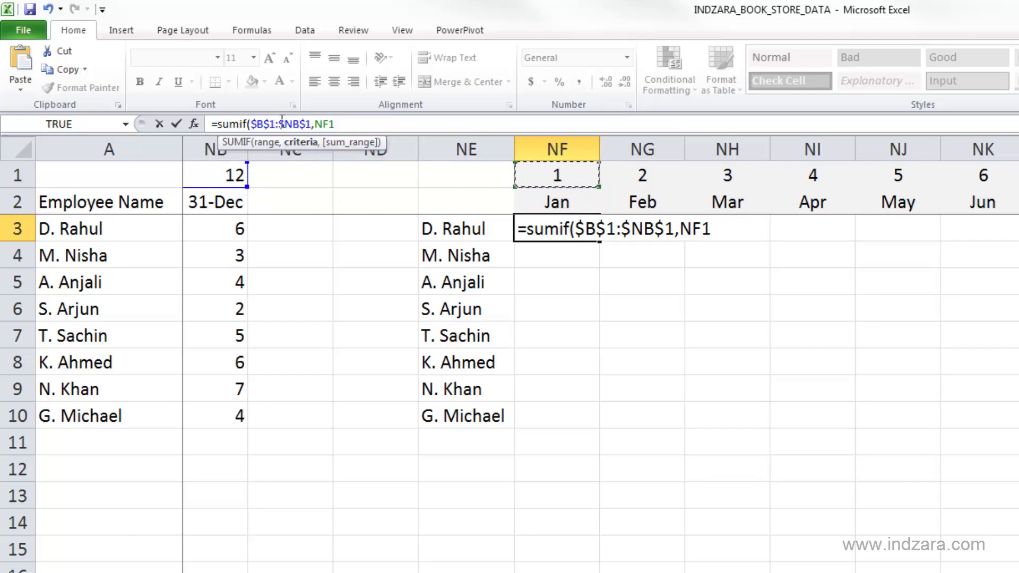
{"action": "left_click", "coordinate": [359, 124]}
{"action": "key", "text": "Left"}
{"action": "type", "text": "$1,"}
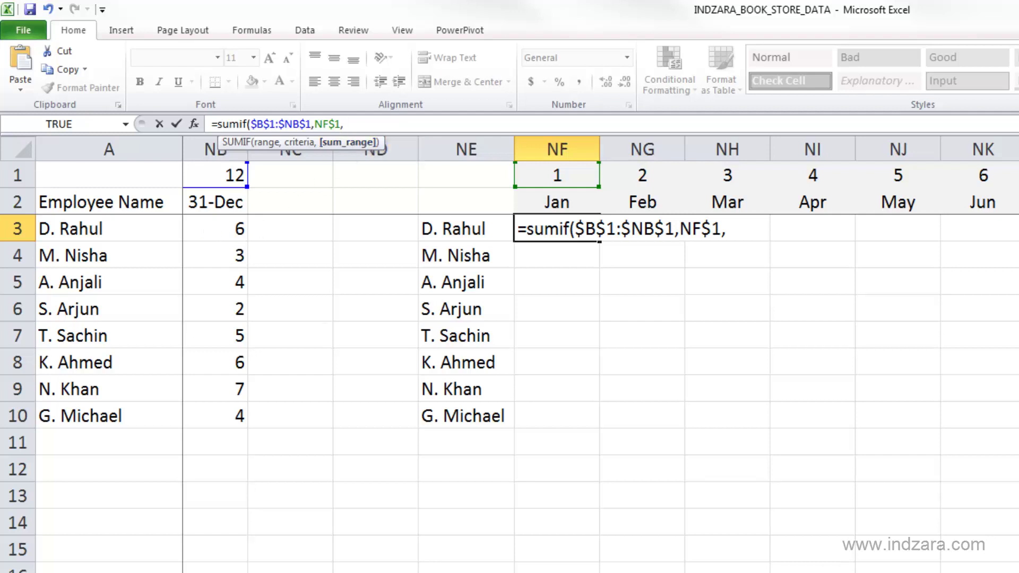
Complete the NF3 SUMIF formula with the first employee's daily values $B3:$NB3 as the sum range, locking only the columns.
{"action": "scroll", "coordinate": [631, 353], "scroll_direction": "left", "scroll_amount": 10}
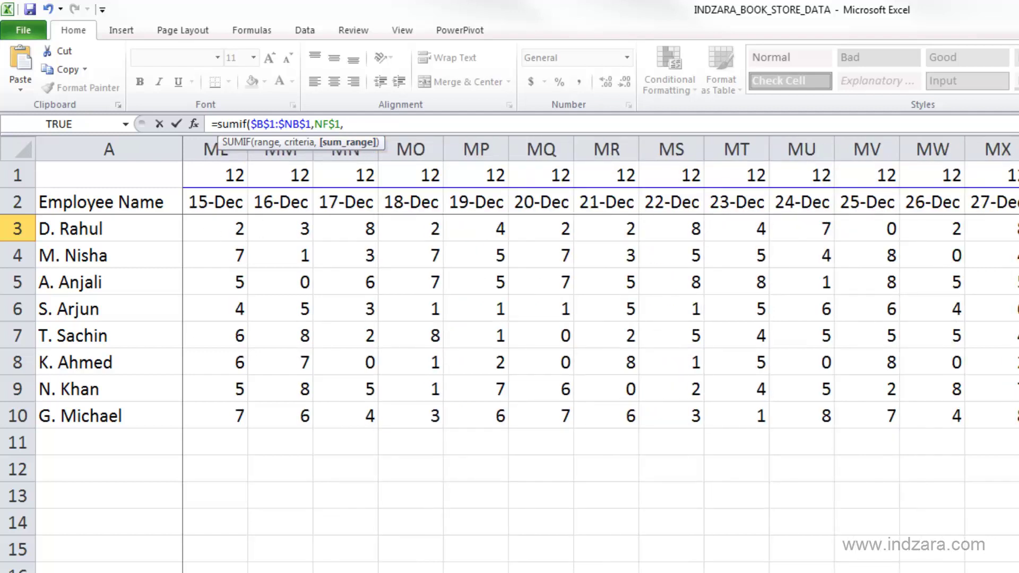
{"action": "type", "text": "NB3"}
{"action": "key", "text": "ctrl+shift+Left"}
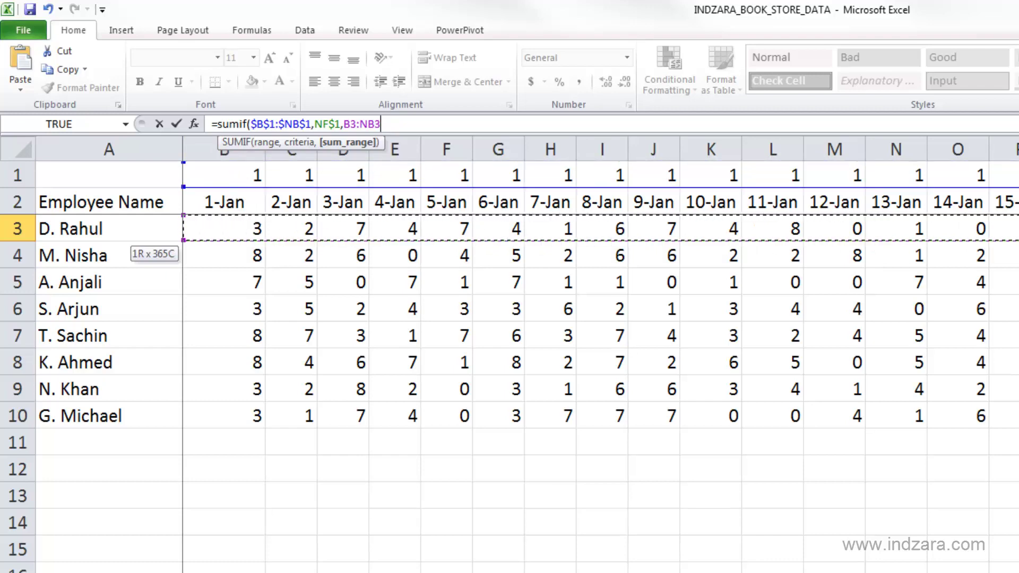
{"action": "scroll", "coordinate": [600, 354], "scroll_direction": "right", "scroll_amount": 20}
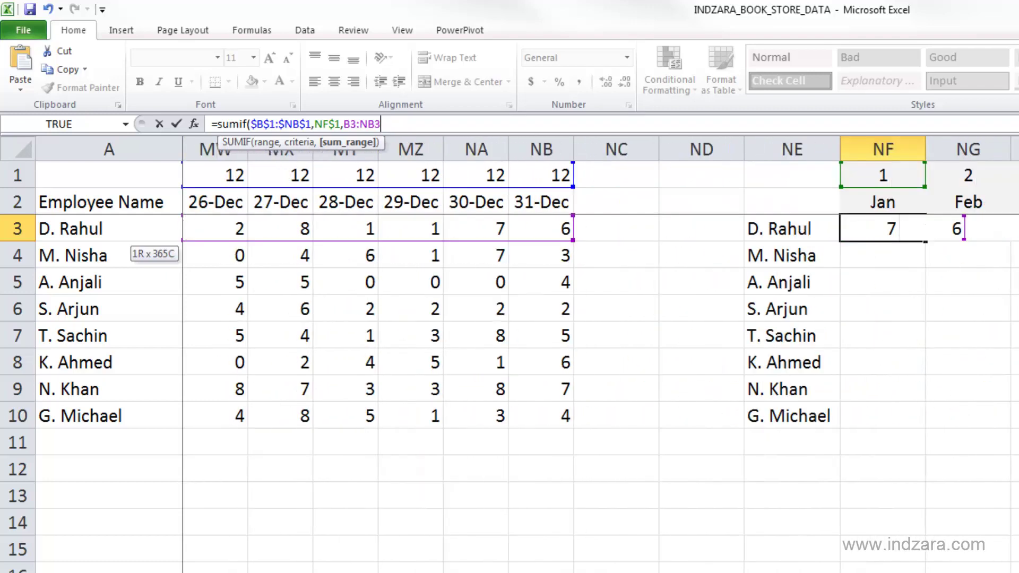
{"action": "scroll", "coordinate": [600, 354], "scroll_direction": "right", "scroll_amount": 5}
{"action": "scroll", "coordinate": [750, 348], "scroll_direction": "left", "scroll_amount": 5}
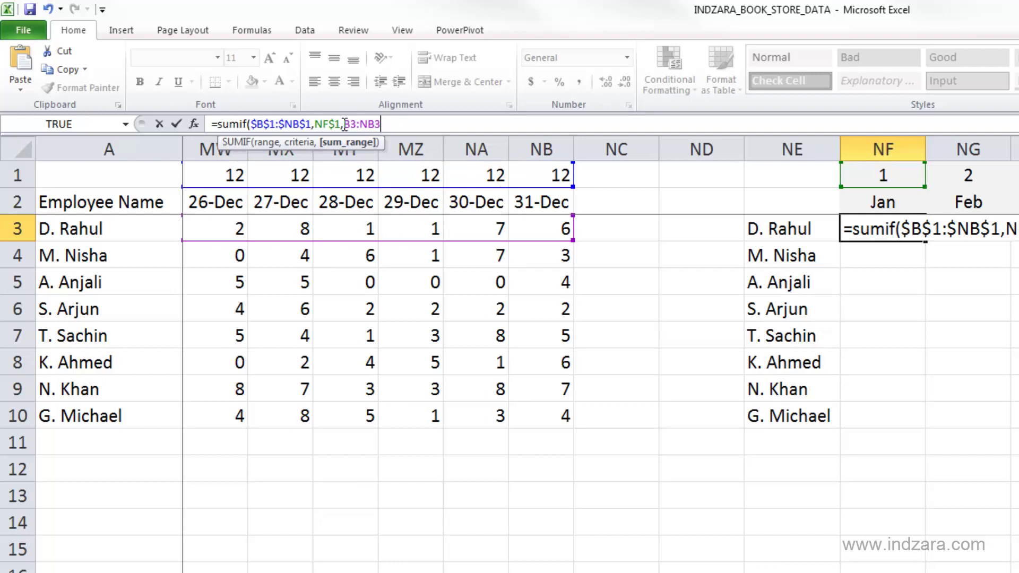
{"action": "type", "text": "$"}
{"action": "left_click", "coordinate": [368, 124]}
{"action": "type", "text": "$"}
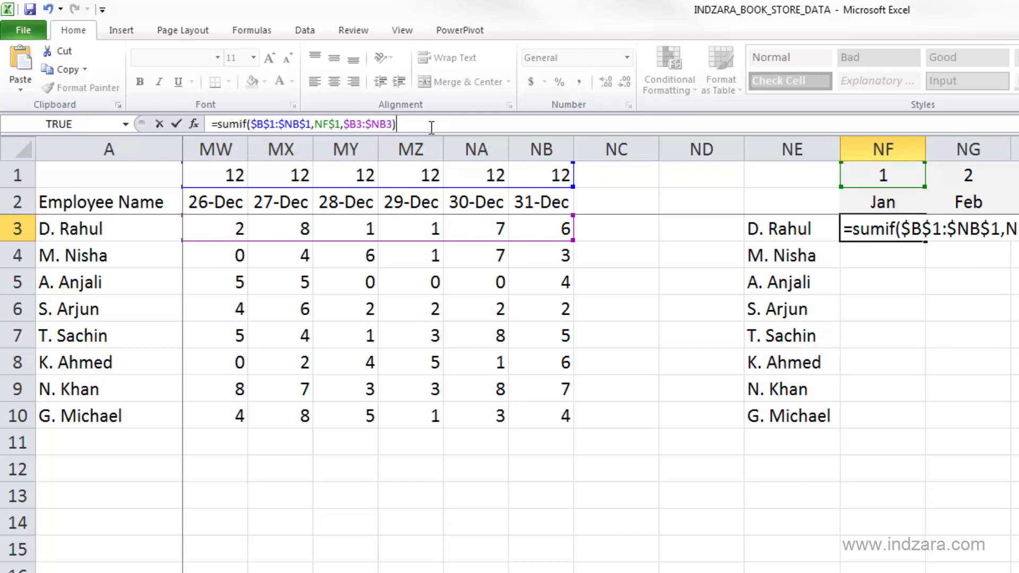
{"action": "key", "text": "Return"}
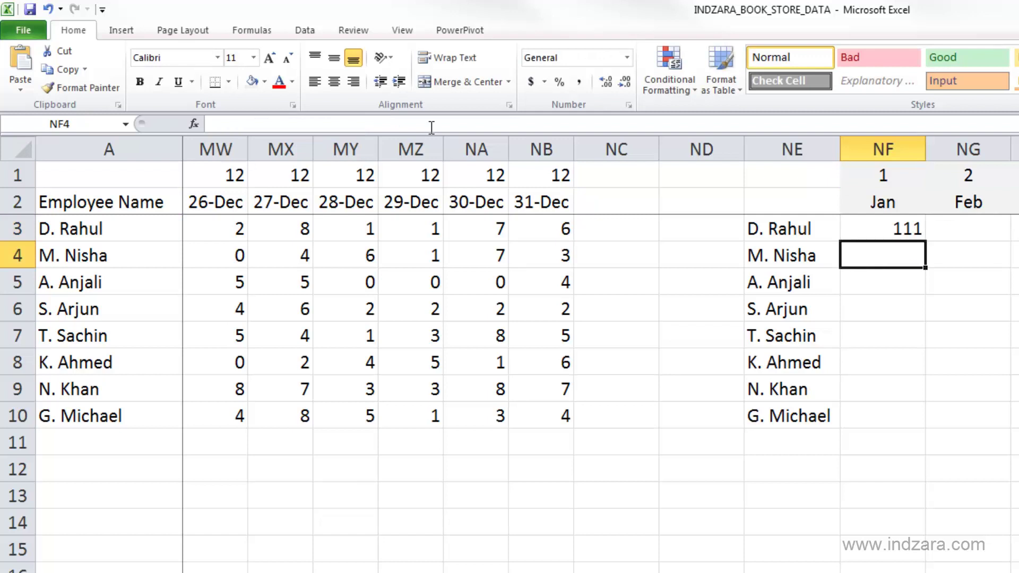
Fill the SUMIF formula from NF3 down to NF10 for all employees.
{"action": "left_click", "coordinate": [892, 231]}
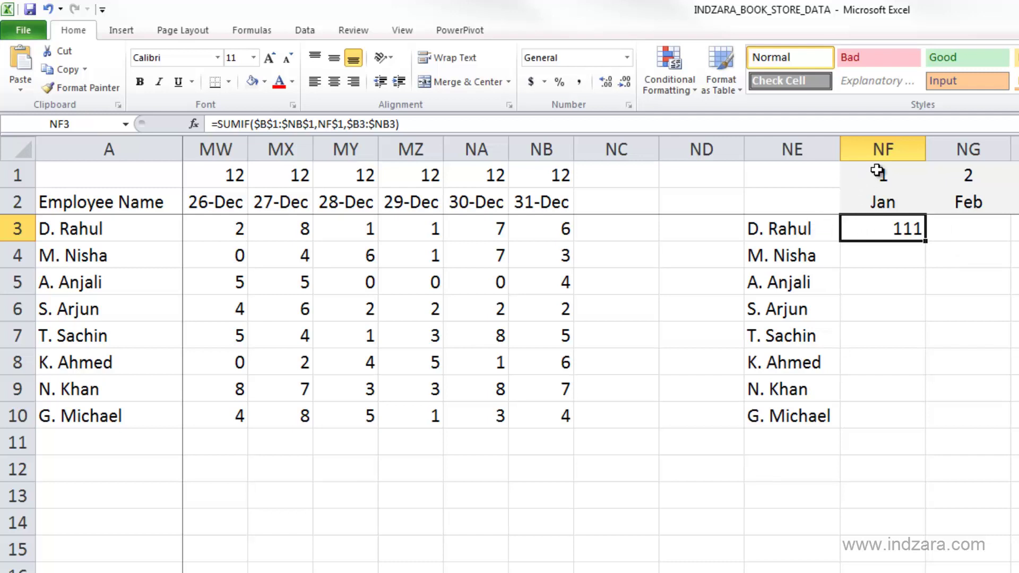
{"action": "left_click_drag", "start_coordinate": [926, 244], "coordinate": [913, 423]}
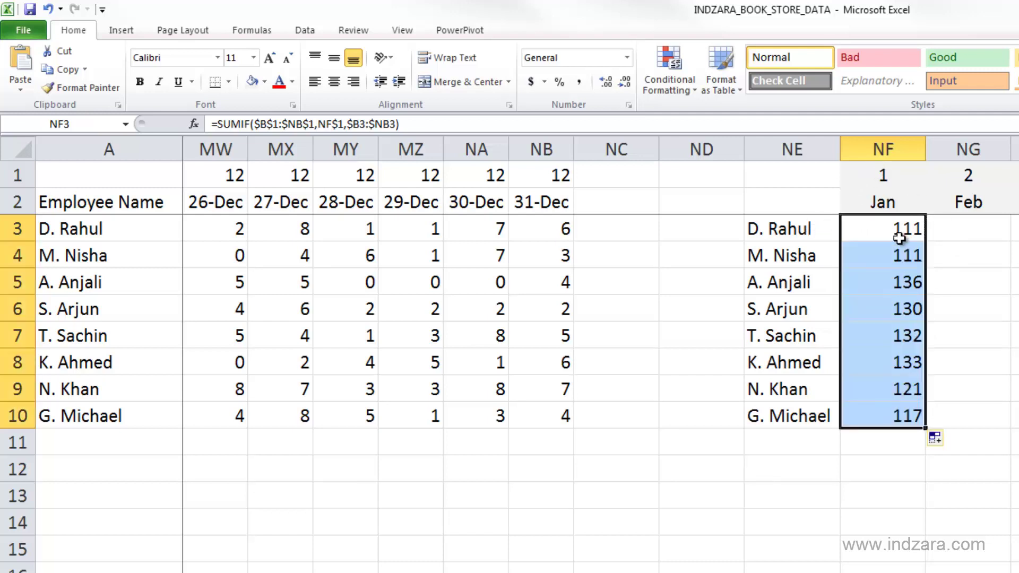
Inspect the ranges referenced by the copied SUMIF formulas in NF4 and NF5.
{"action": "left_click", "coordinate": [898, 257]}
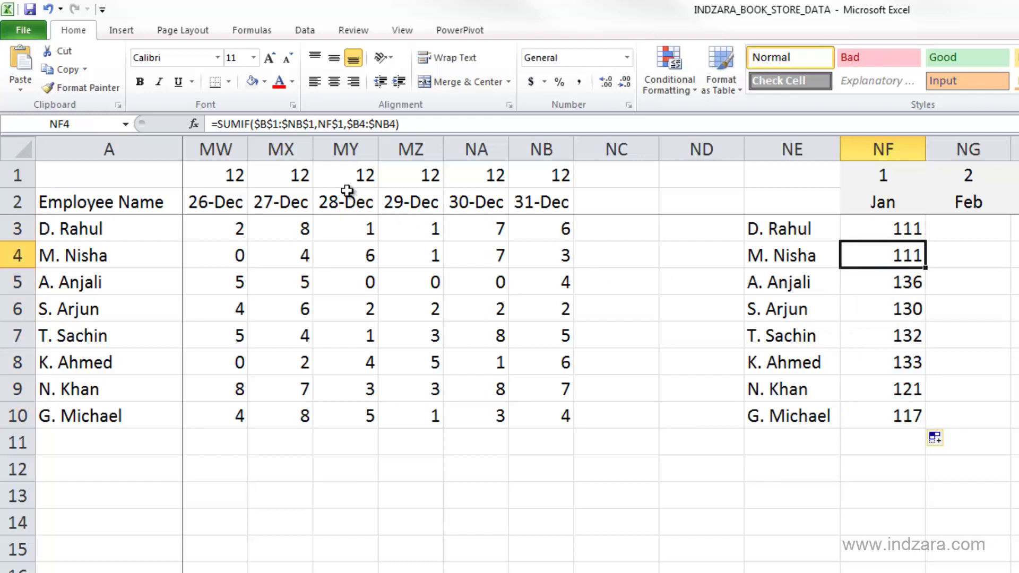
{"action": "left_click", "coordinate": [318, 124]}
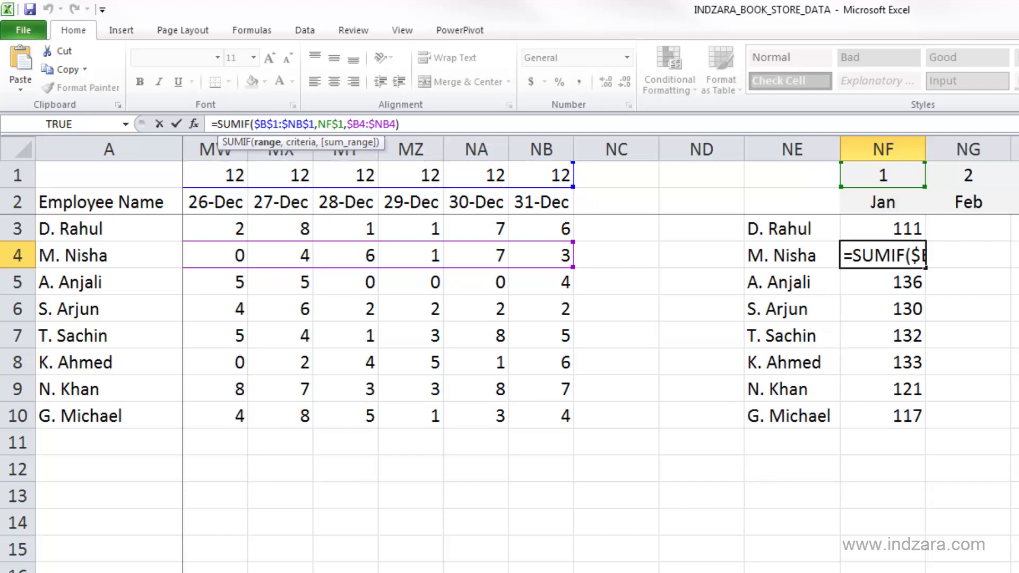
{"action": "scroll", "coordinate": [724, 396], "scroll_direction": "left", "scroll_amount": 2}
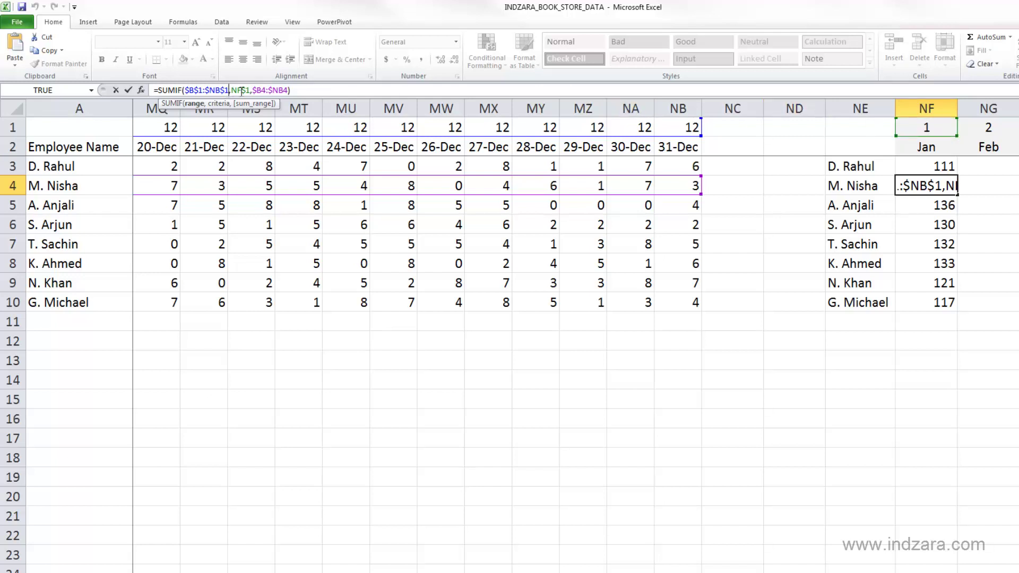
{"action": "left_click", "coordinate": [266, 90]}
{"action": "key", "text": "ctrl+Return"}
{"action": "key", "text": "Down"}
{"action": "left_click", "coordinate": [293, 91]}
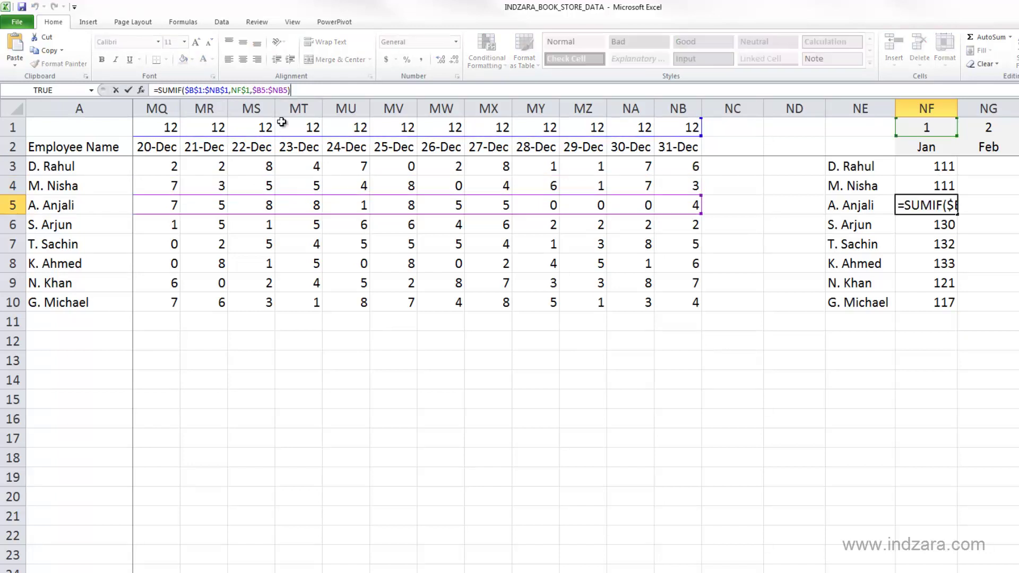
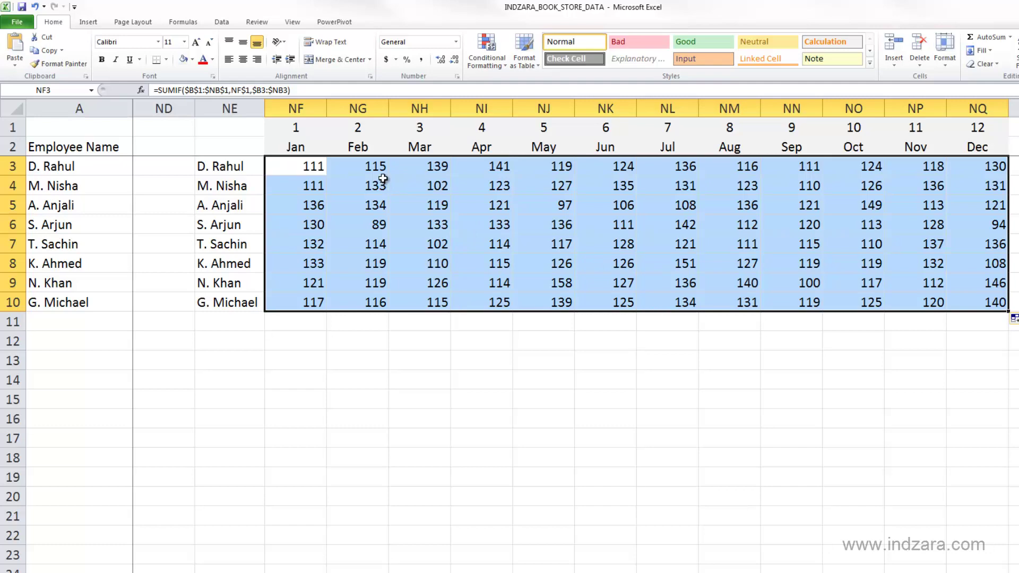
Check which ranges the Apr SUMIF formulas in NI3 and NI10 reference.
{"action": "left_click", "coordinate": [497, 166]}
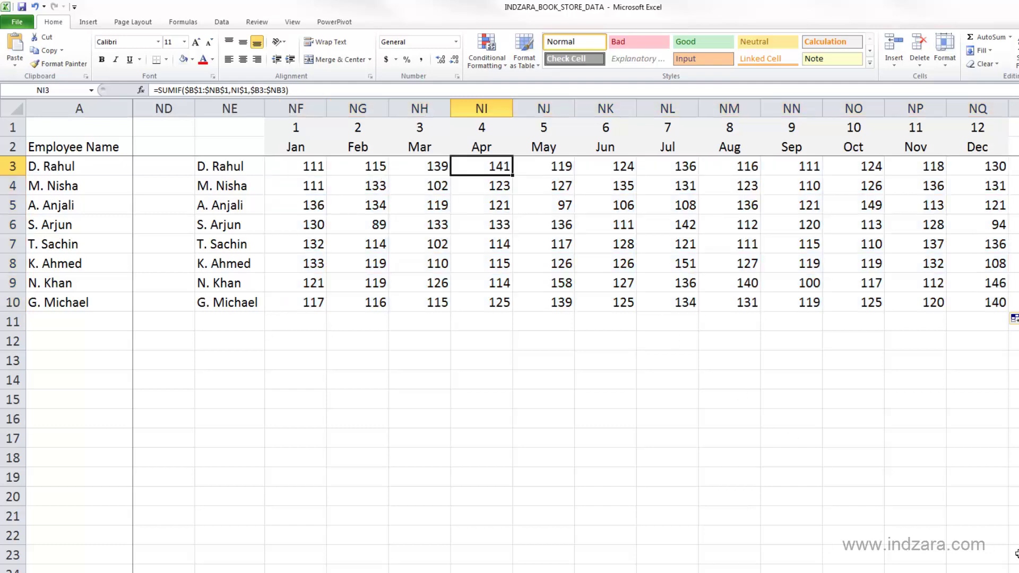
{"action": "scroll", "coordinate": [578, 336], "scroll_direction": "left", "scroll_amount": 3}
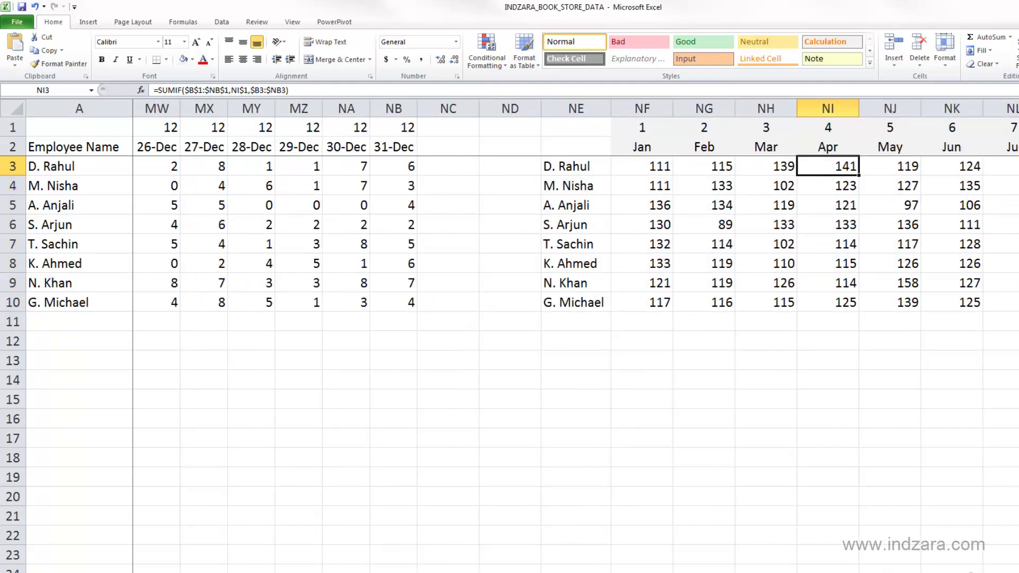
{"action": "key", "text": "F2"}
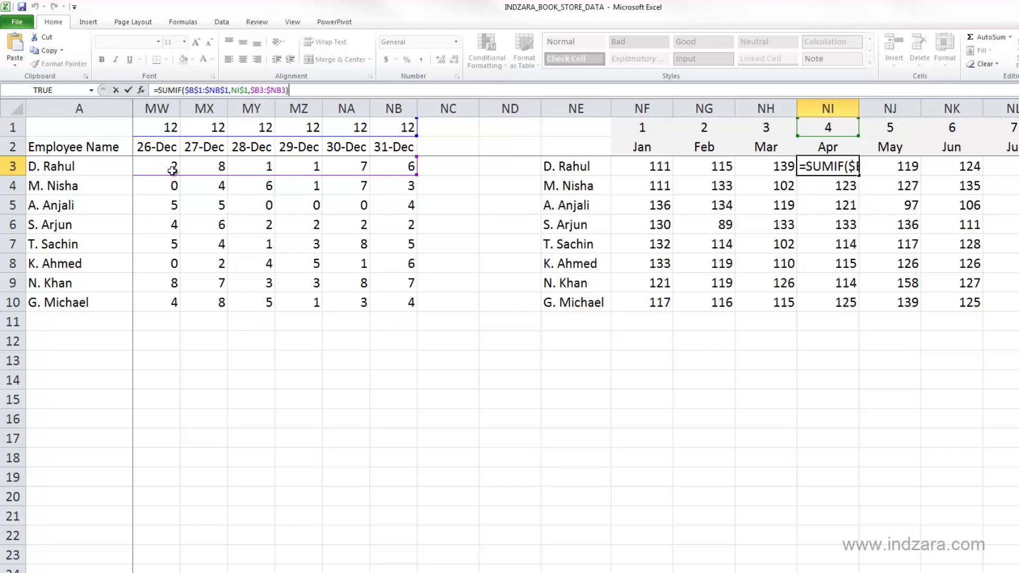
{"action": "left_click_drag", "start_coordinate": [385, 174], "coordinate": [384, 175]}
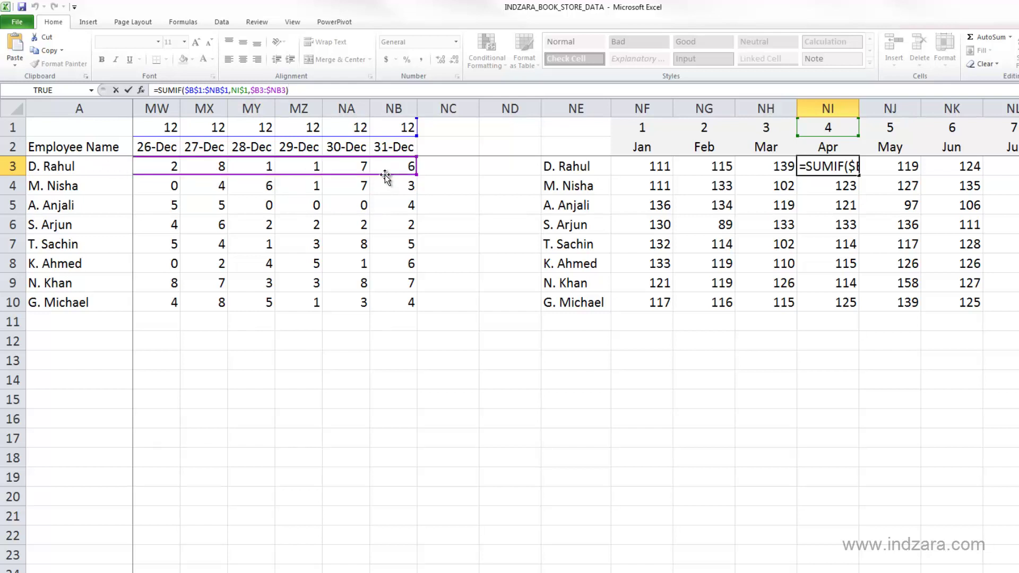
{"action": "key", "text": "ctrl+Return"}
{"action": "left_click", "coordinate": [842, 302]}
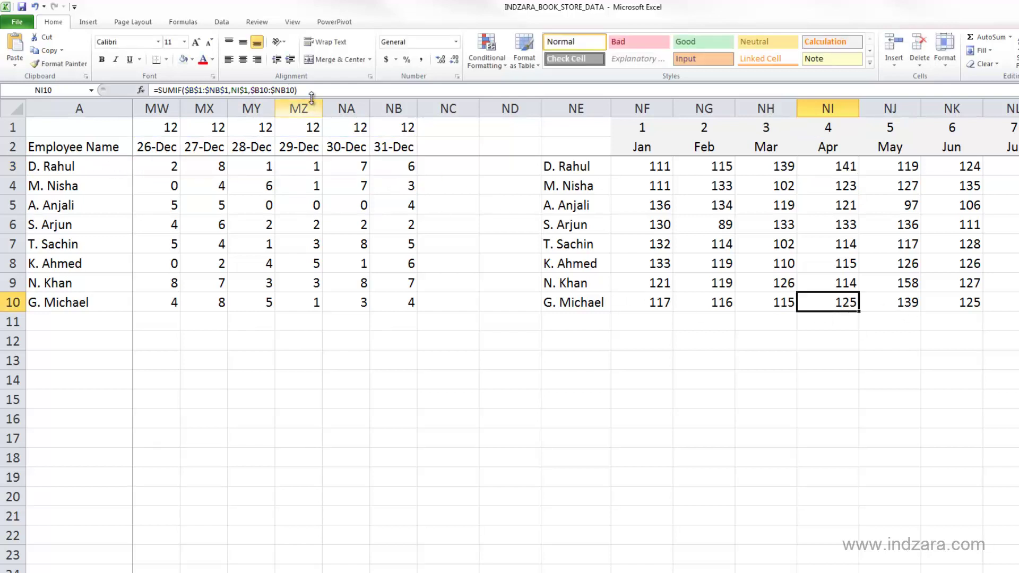
{"action": "key", "text": "F2"}
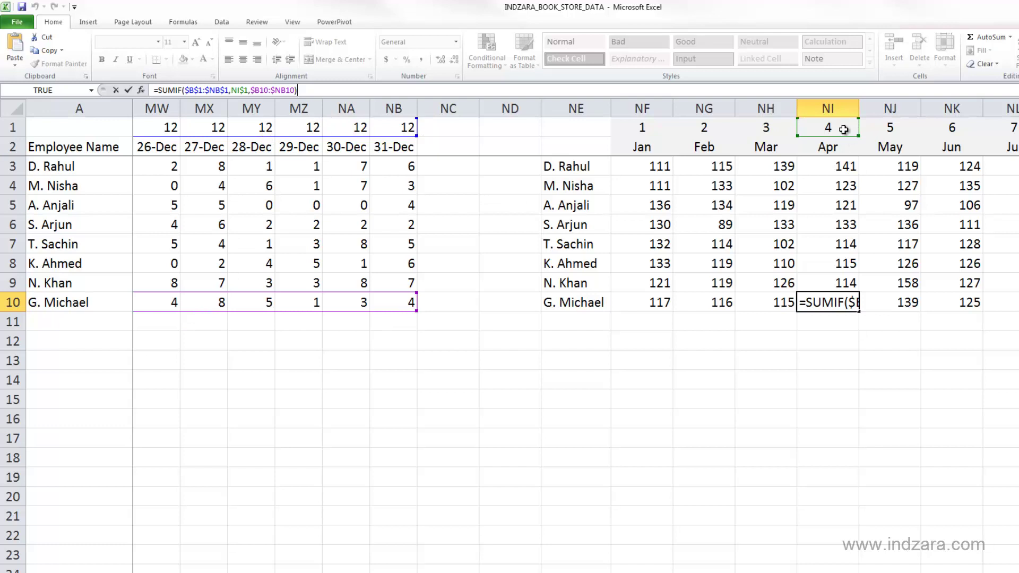
{"action": "key", "text": "ctrl+Return"}
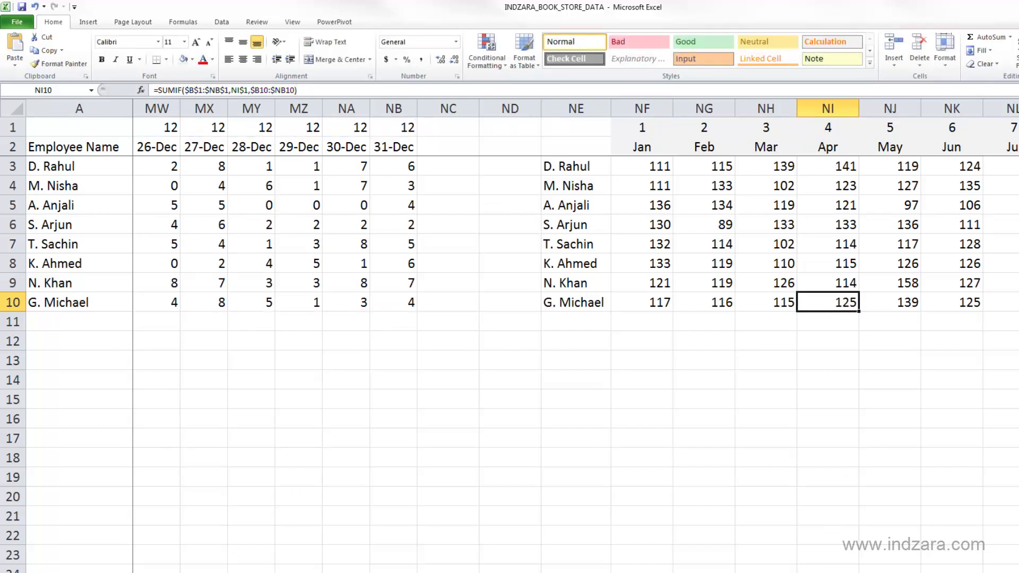
{"action": "scroll", "coordinate": [530, 318], "scroll_direction": "right", "scroll_amount": 7}
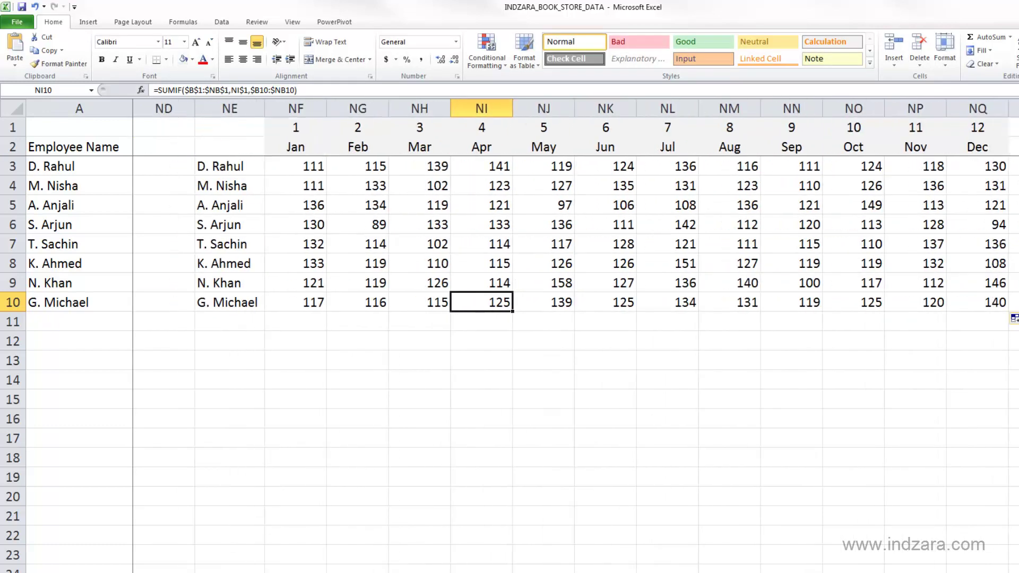
{"action": "left_click", "coordinate": [503, 450]}
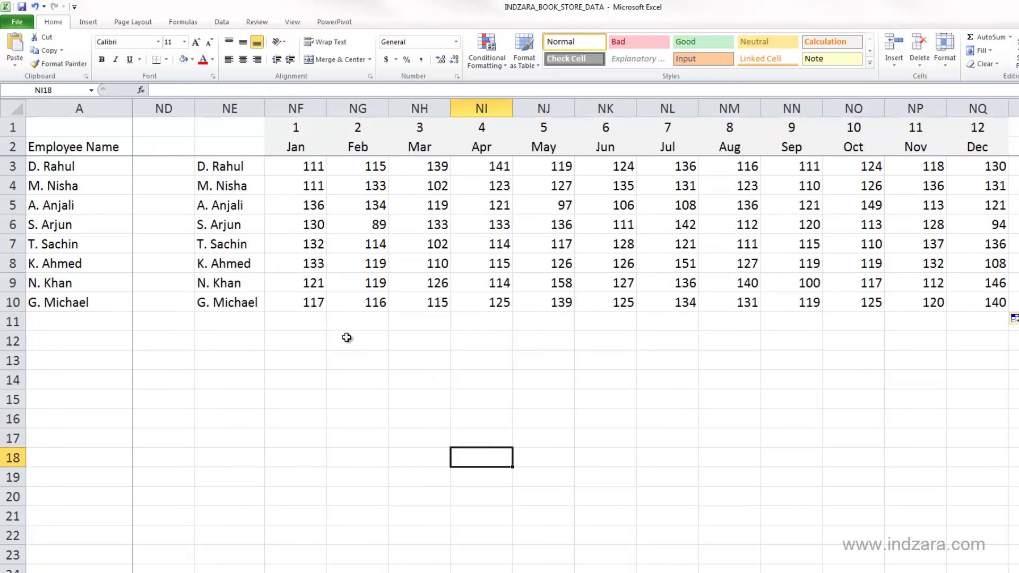
Unfreeze the panes of the employee sheet.
{"action": "left_click", "coordinate": [176, 171]}
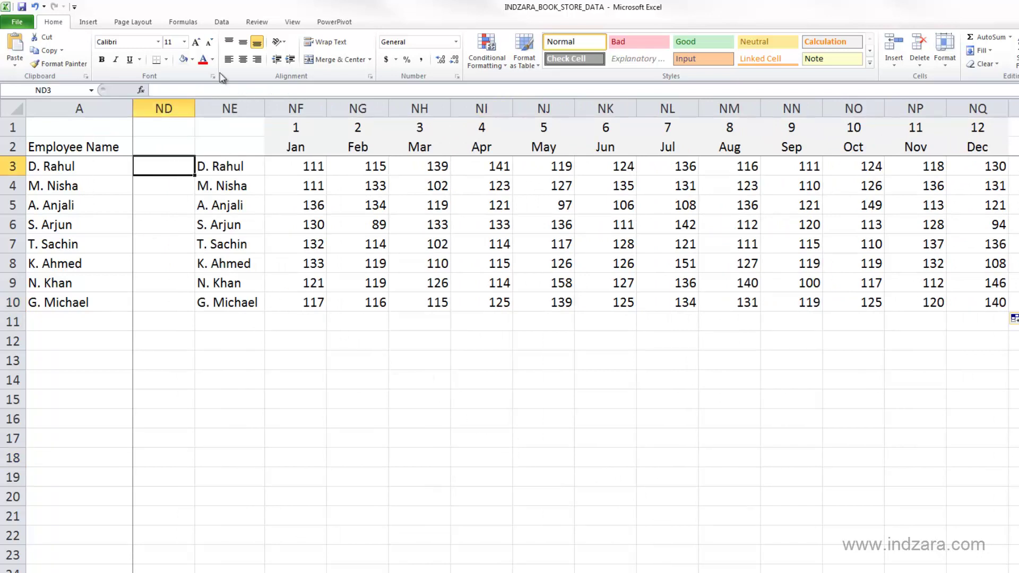
{"action": "left_click", "coordinate": [290, 25]}
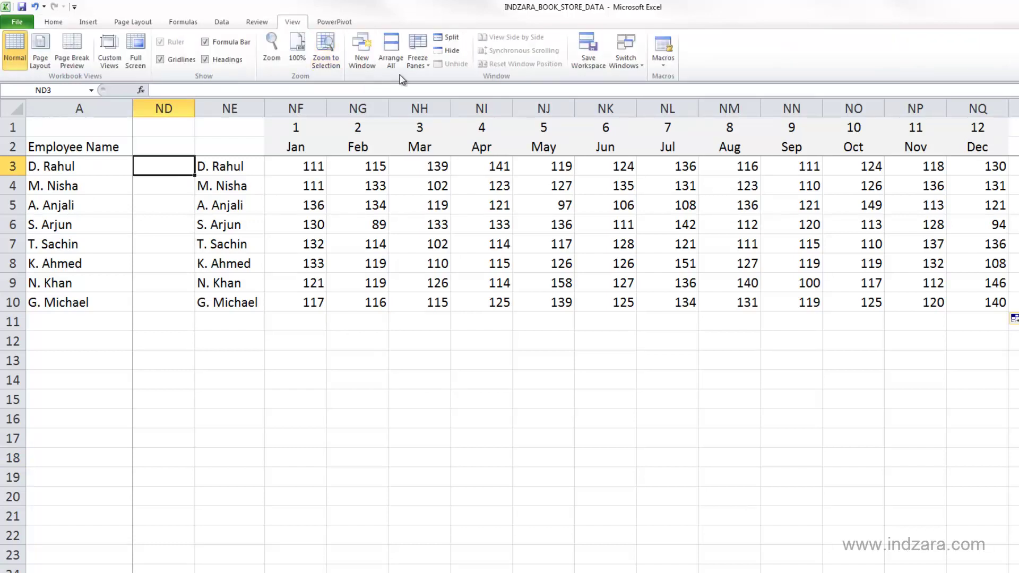
{"action": "left_click", "coordinate": [417, 54]}
{"action": "left_click", "coordinate": [438, 110]}
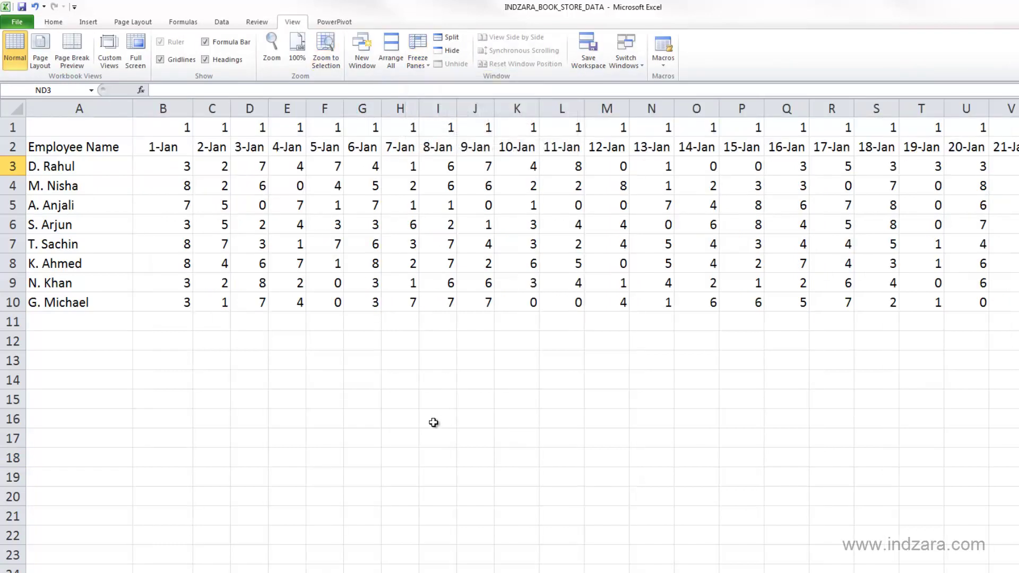
Go along row 10 from the daily data and review the monthly summary table in NE1:NQ10.
{"action": "left_click", "coordinate": [468, 301]}
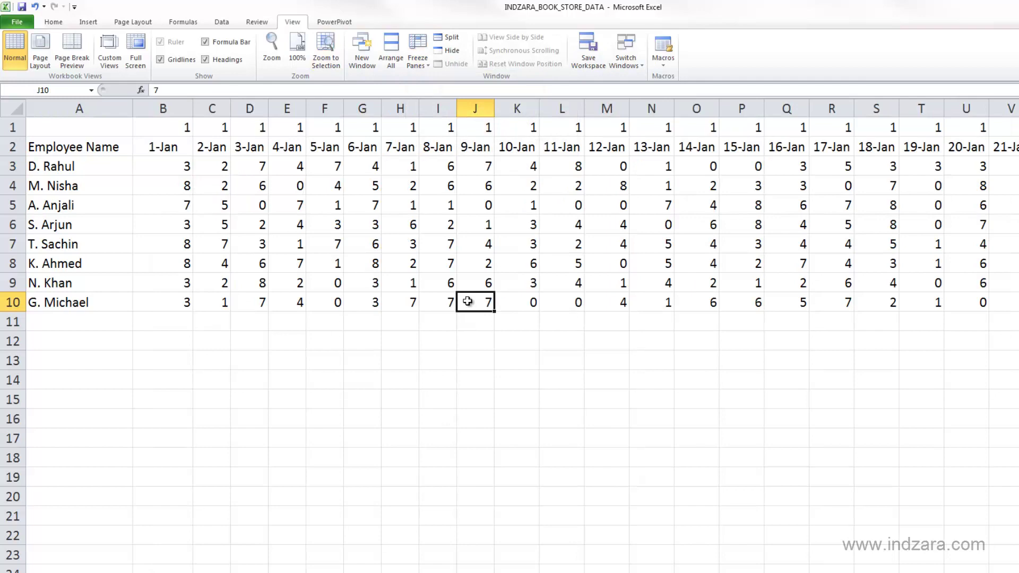
{"action": "key", "text": "ctrl+Right"}
{"action": "key", "text": "ctrl+Right"}
{"action": "key", "text": "ctrl+Right"}
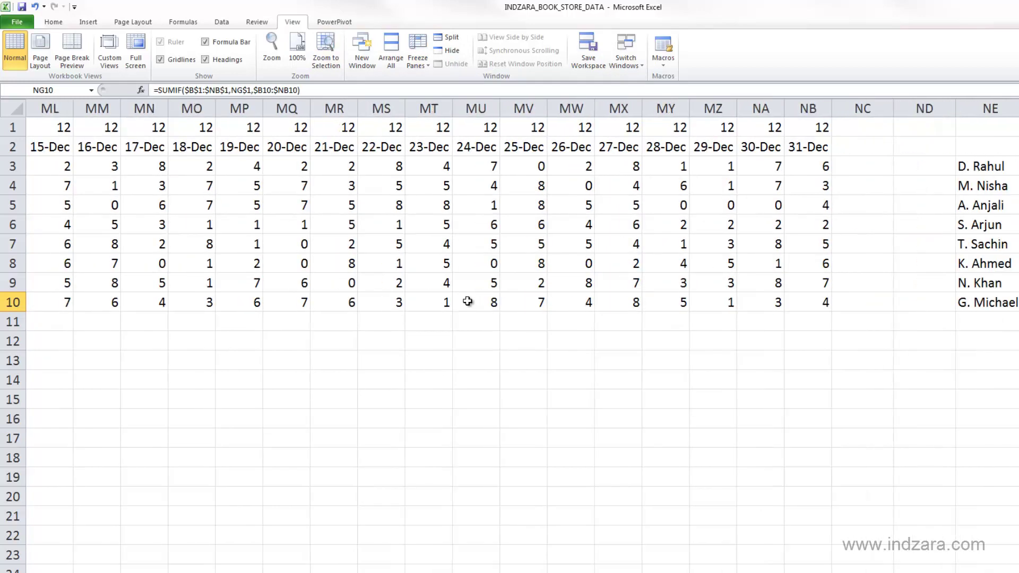
{"action": "key", "text": "Right"}
{"action": "key", "text": "Right"}
{"action": "key", "text": "Right"}
{"action": "key", "text": "Right"}
{"action": "key", "text": "Right"}
{"action": "key", "text": "Right"}
{"action": "key", "text": "Right"}
{"action": "key", "text": "Right"}
{"action": "key", "text": "Right"}
{"action": "key", "text": "Right"}
{"action": "key", "text": "Right"}
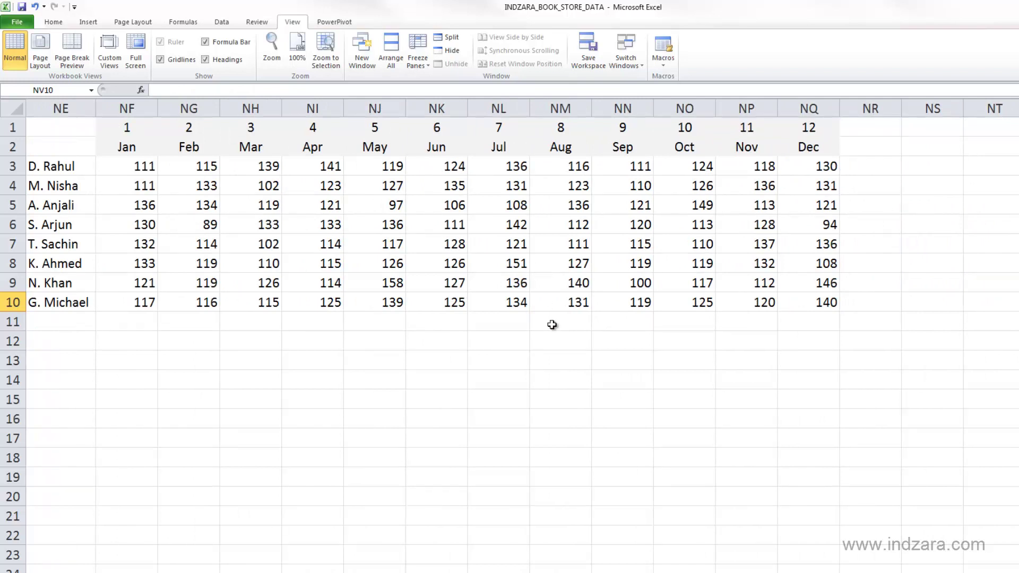
Apply all borders to the monthly summary range NF1:NQ10.
{"action": "left_click_drag", "start_coordinate": [817, 303], "coordinate": [127, 139]}
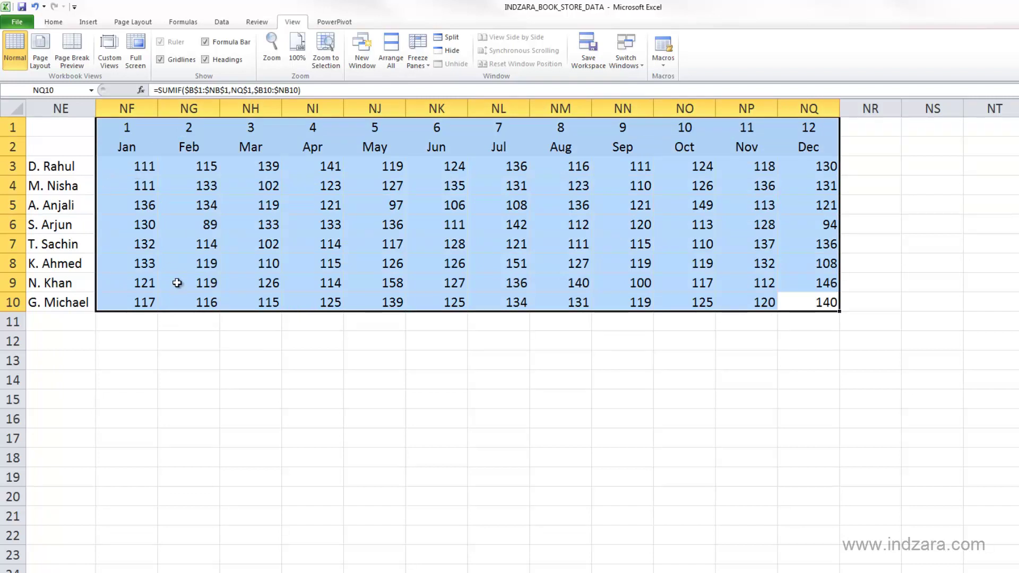
{"action": "left_click", "coordinate": [259, 221]}
{"action": "left_click_drag", "start_coordinate": [129, 127], "coordinate": [793, 302]}
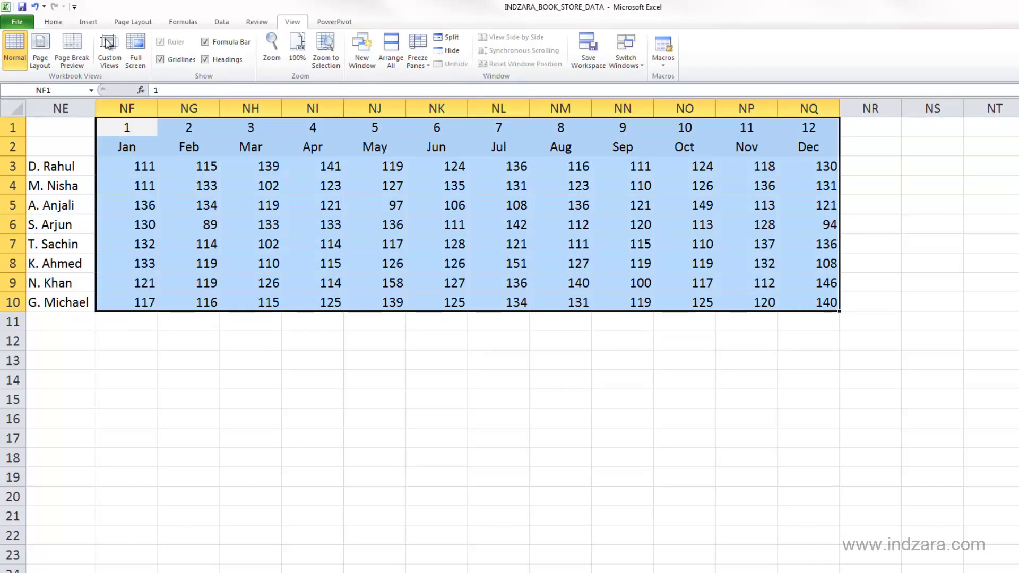
{"action": "left_click", "coordinate": [60, 24]}
{"action": "left_click", "coordinate": [165, 59]}
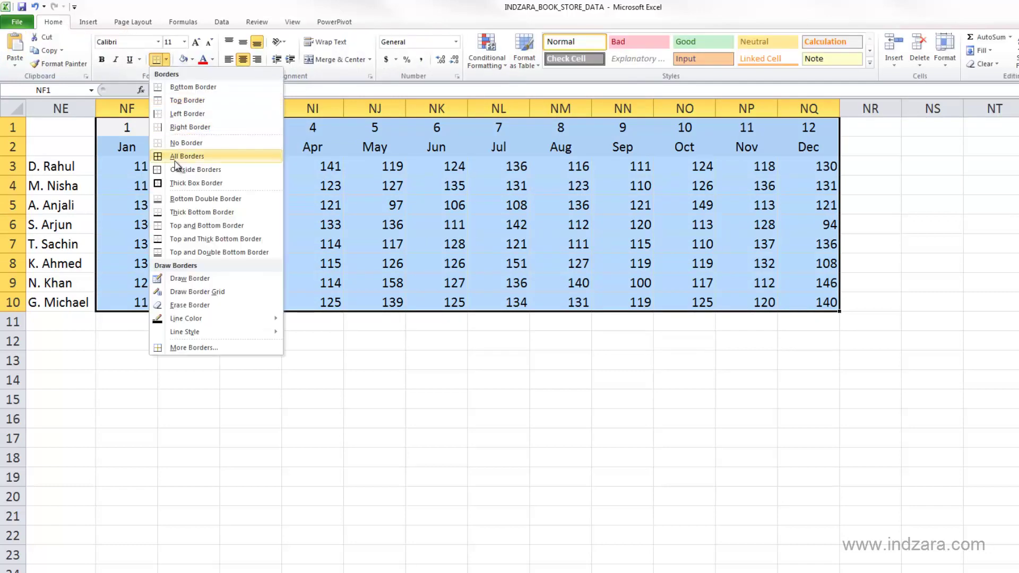
{"action": "left_click", "coordinate": [176, 155]}
{"action": "left_click", "coordinate": [471, 351]}
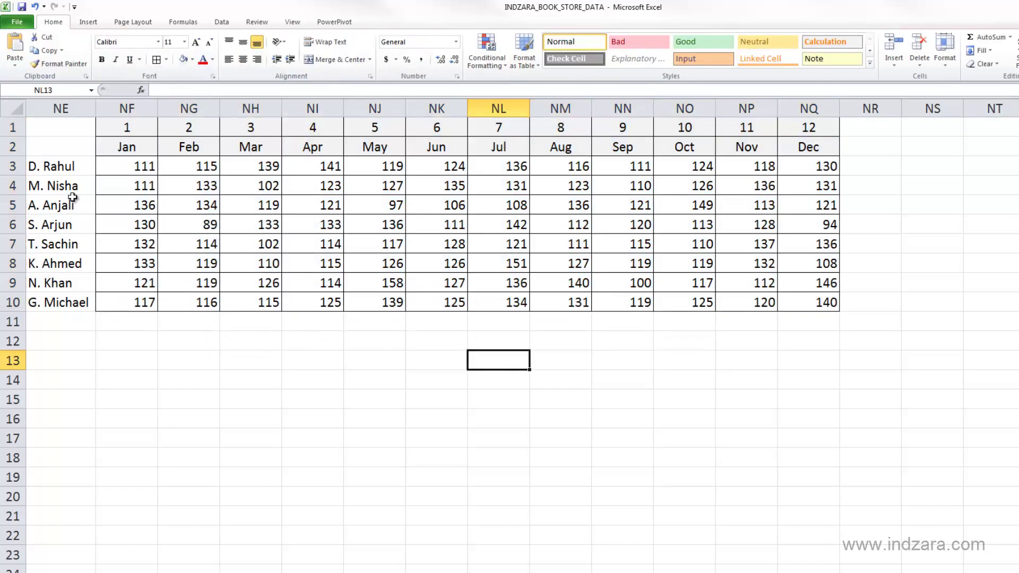
Make the employee names in NE3:NE10 bold and right-aligned.
{"action": "left_click_drag", "start_coordinate": [80, 168], "coordinate": [60, 304]}
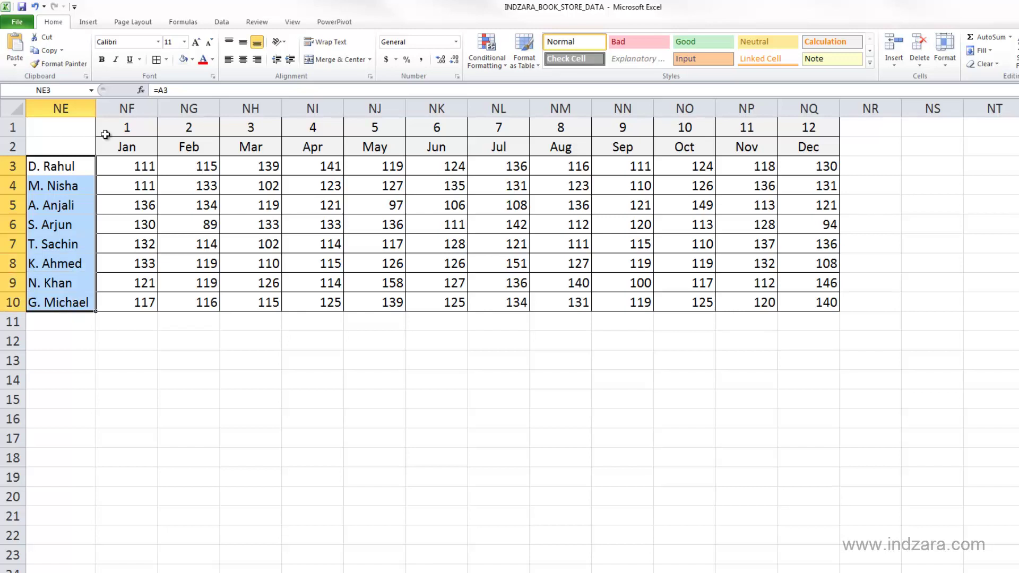
{"action": "left_click", "coordinate": [102, 59]}
{"action": "left_click", "coordinate": [257, 59]}
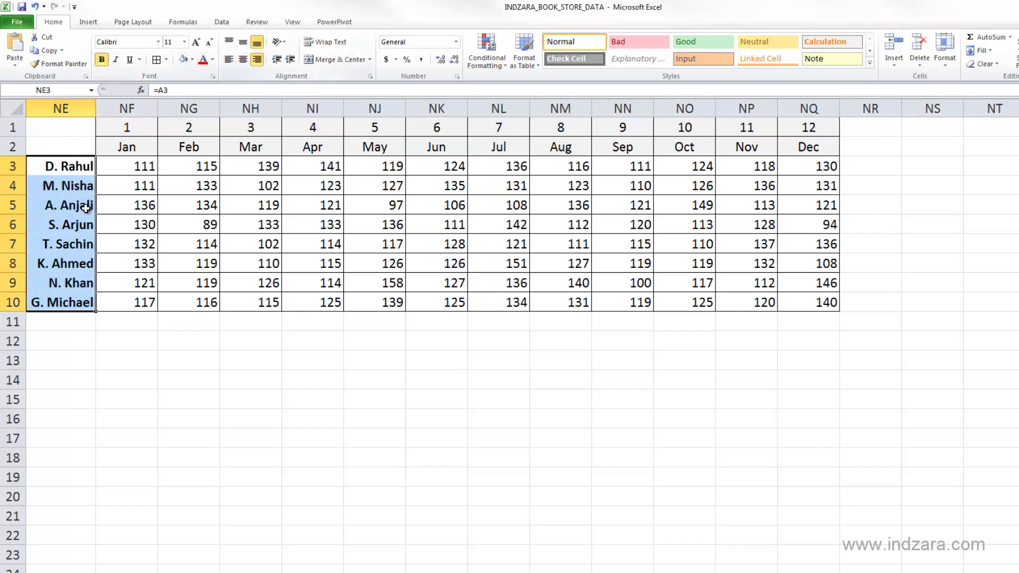
{"action": "left_click", "coordinate": [225, 343]}
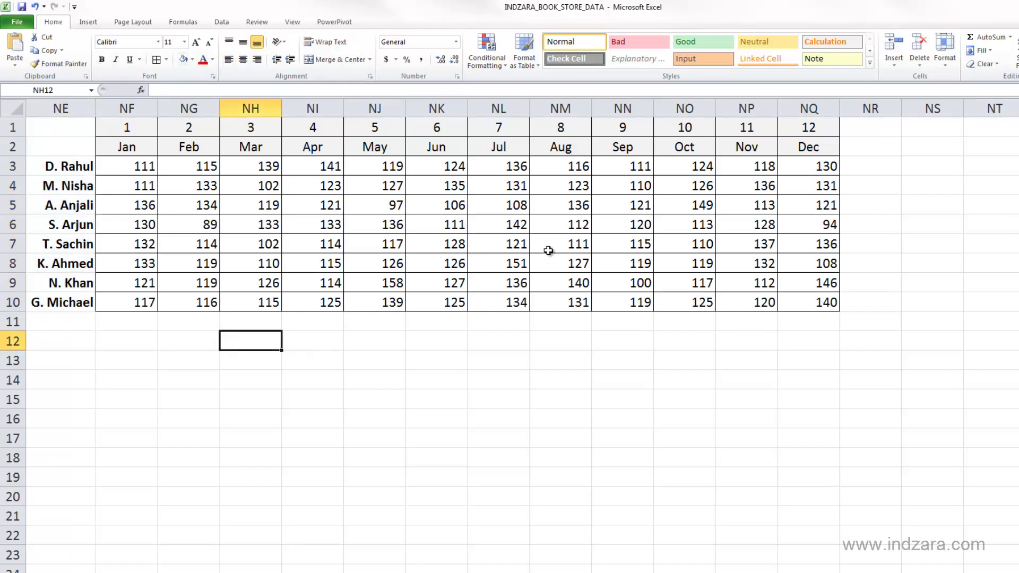
Link NS3 to the first employee name with =NE3 and fill the formula down to NS10.
{"action": "scroll", "coordinate": [509, 334], "scroll_direction": "right", "scroll_amount": 2}
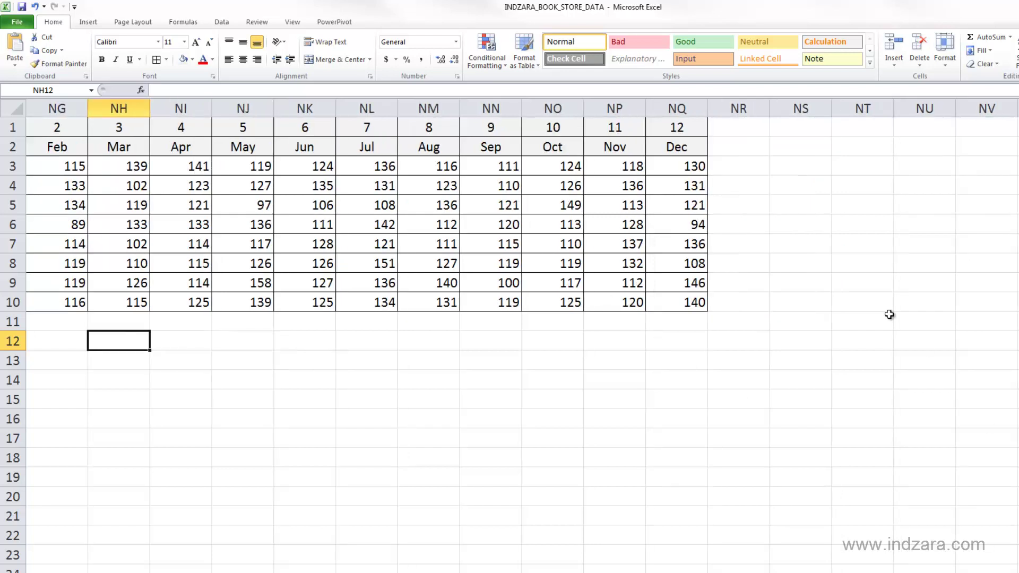
{"action": "left_click", "coordinate": [803, 173]}
{"action": "type", "text": "="}
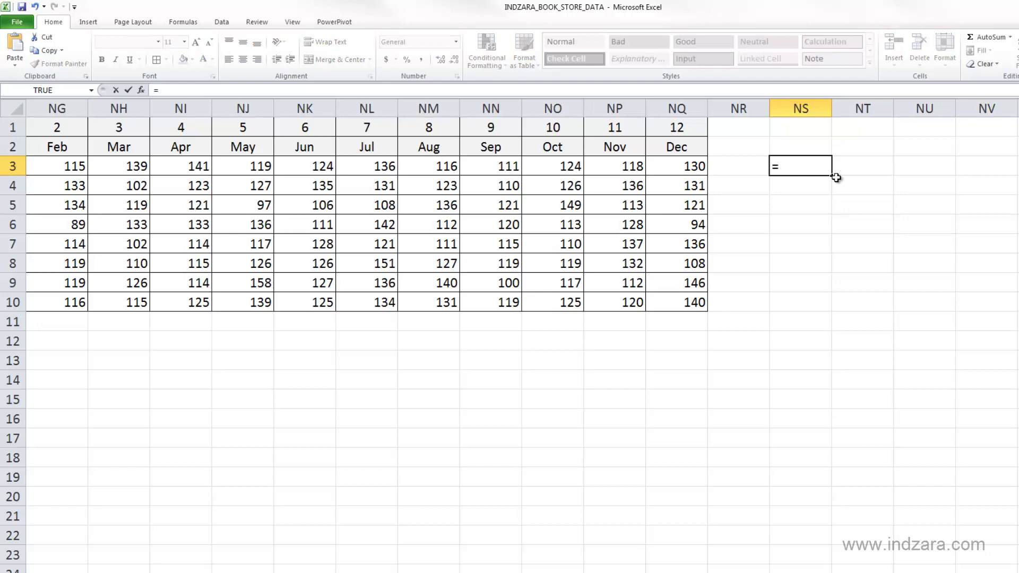
{"action": "key", "text": "Left"}
{"action": "key", "text": "Left"}
{"action": "key", "text": "Left"}
{"action": "key", "text": "Left"}
{"action": "key", "text": "Left"}
{"action": "key", "text": "Left"}
{"action": "key", "text": "Left"}
{"action": "key", "text": "Left"}
{"action": "key", "text": "Left"}
{"action": "key", "text": "Left"}
{"action": "key", "text": "Left"}
{"action": "key", "text": "Left"}
{"action": "key", "text": "Left"}
{"action": "key", "text": "Left"}
{"action": "key", "text": "Left"}
{"action": "key", "text": "Left"}
{"action": "key", "text": "Left"}
{"action": "key", "text": "Right"}
{"action": "key", "text": "Right"}
{"action": "key", "text": "Right"}
{"action": "key", "text": "Return"}
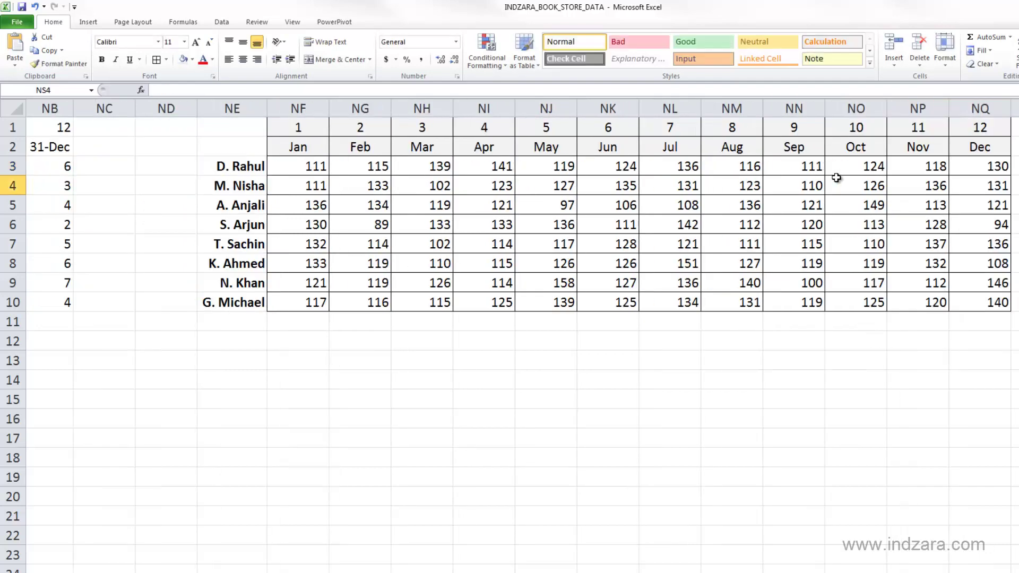
{"action": "key", "text": "Up"}
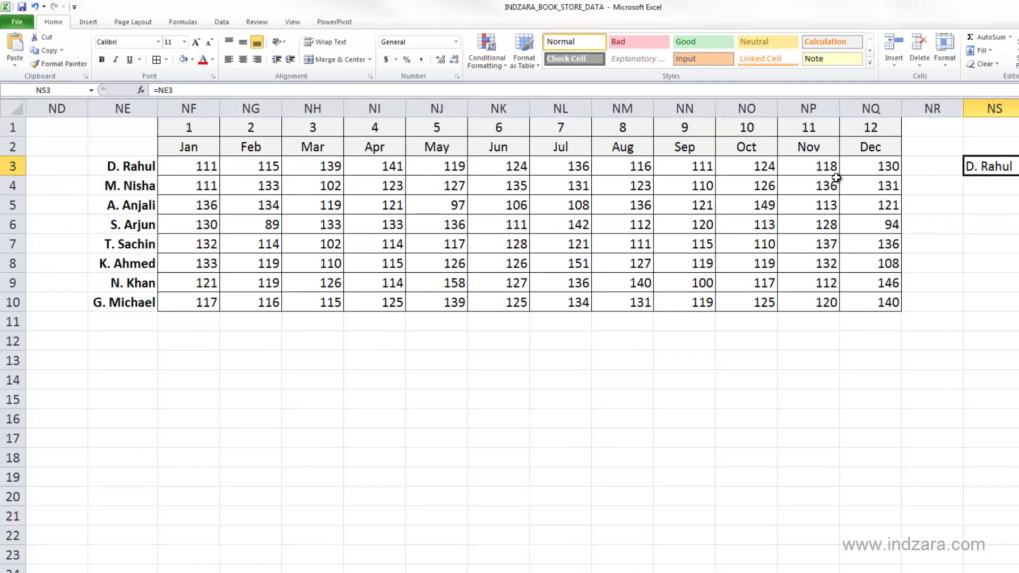
{"action": "key", "text": "Right"}
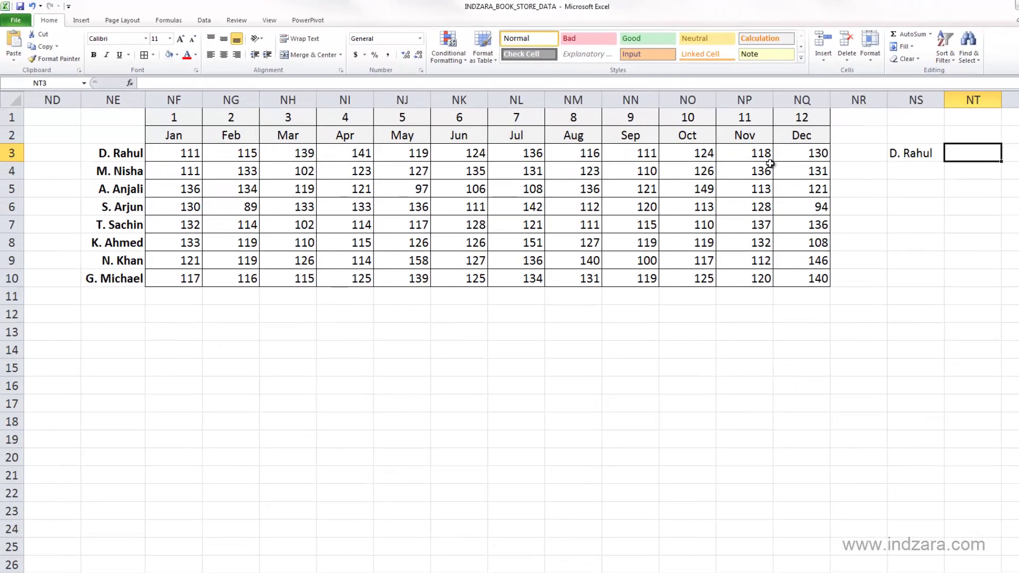
{"action": "key", "text": "Left"}
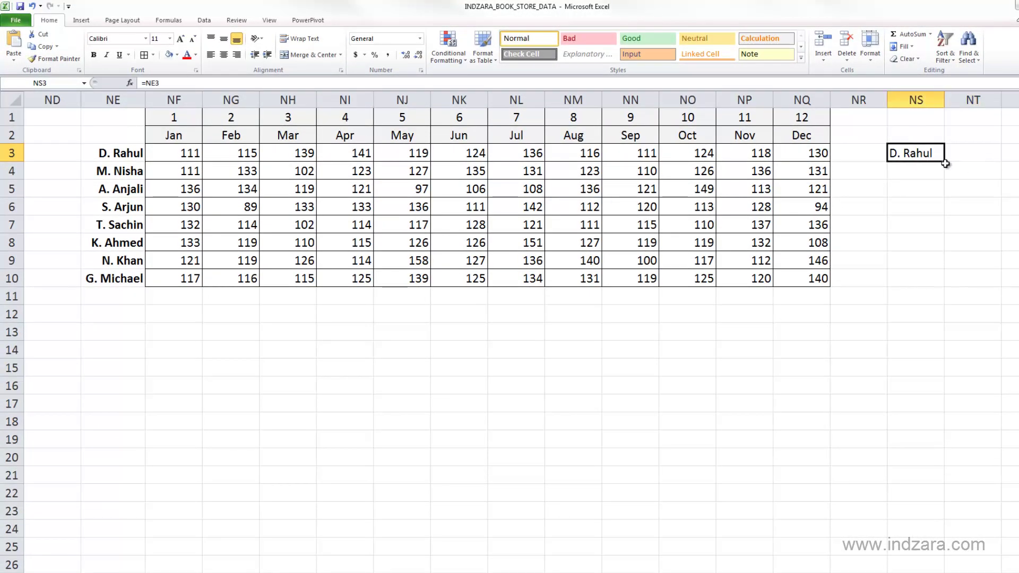
{"action": "left_click_drag", "start_coordinate": [945, 163], "coordinate": [948, 283]}
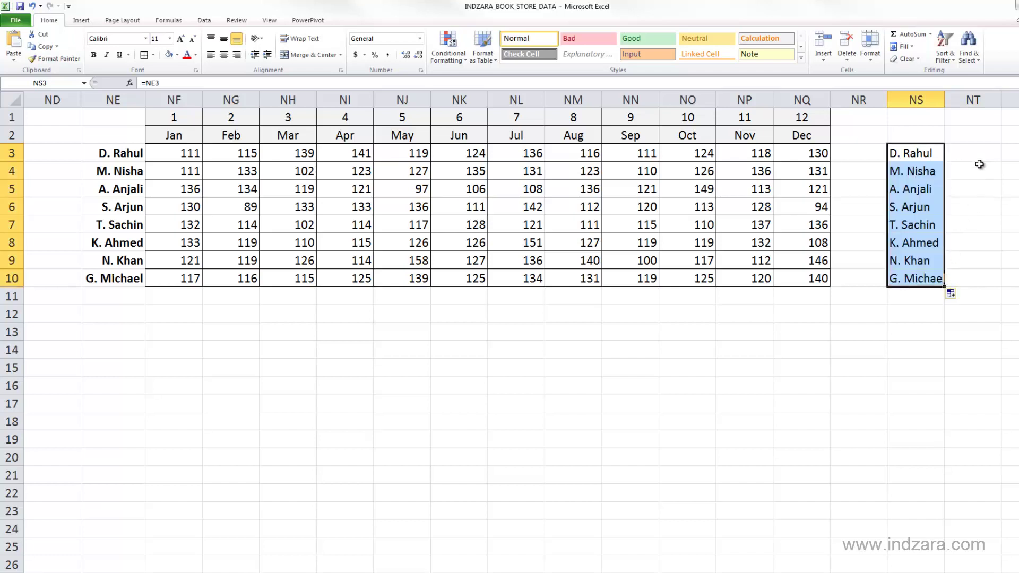
Add the header "Hourly Salary" in NT2 and fit column NT's width to it.
{"action": "left_click", "coordinate": [978, 154]}
{"action": "left_click", "coordinate": [979, 139]}
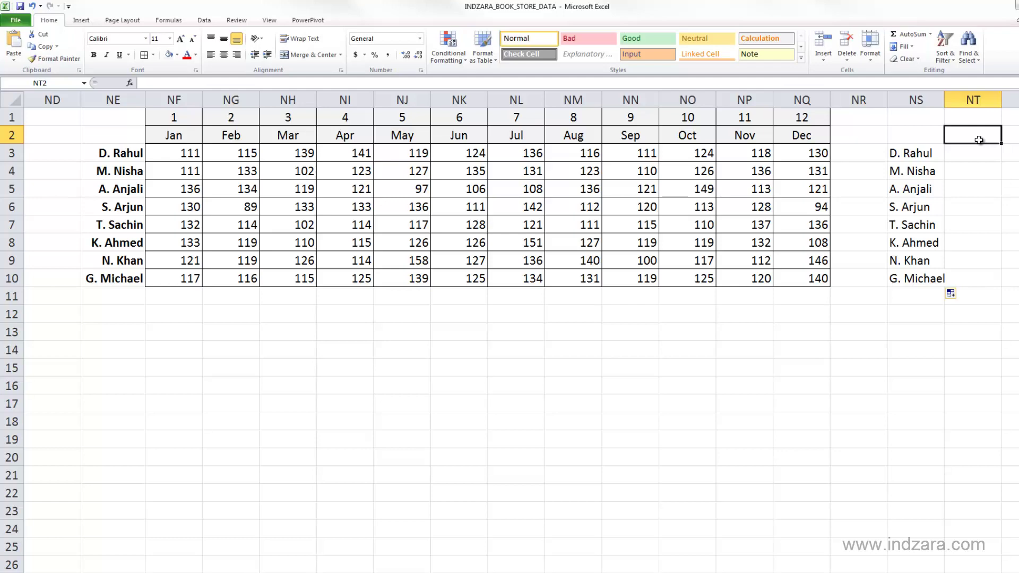
{"action": "type", "text": "Hu"}
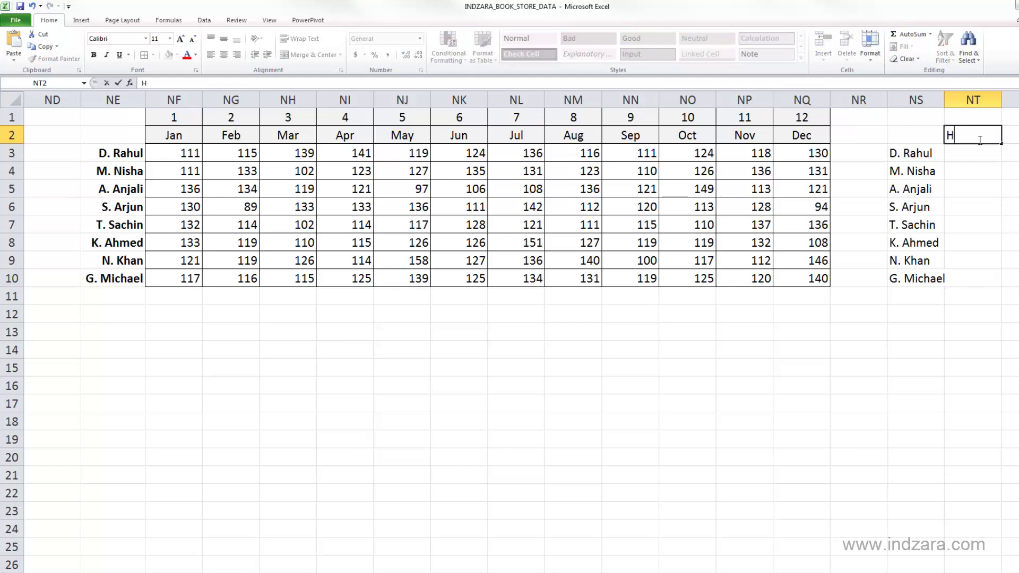
{"action": "type", "text": "urly S"}
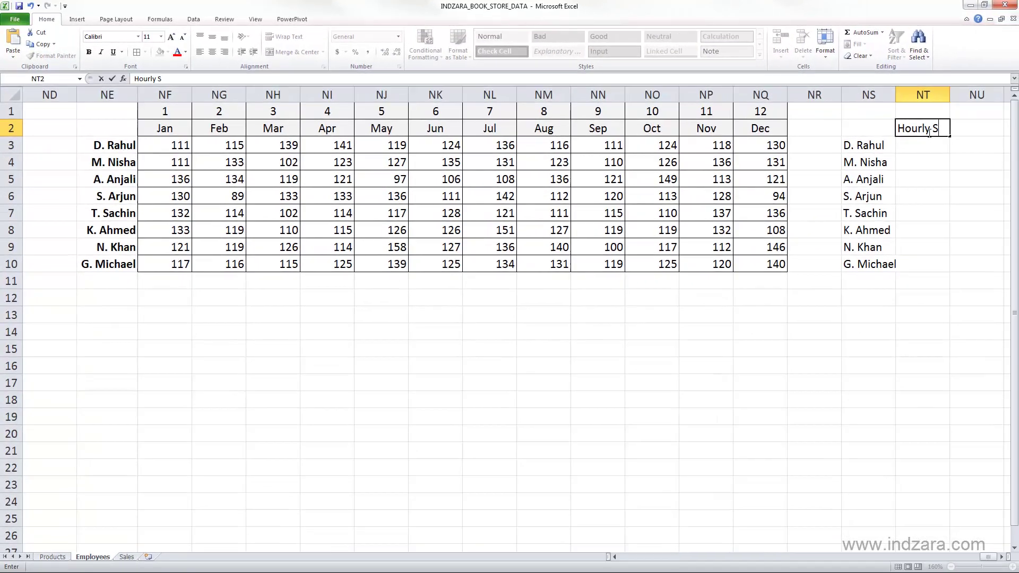
{"action": "type", "text": "alary"}
{"action": "key", "text": "Return"}
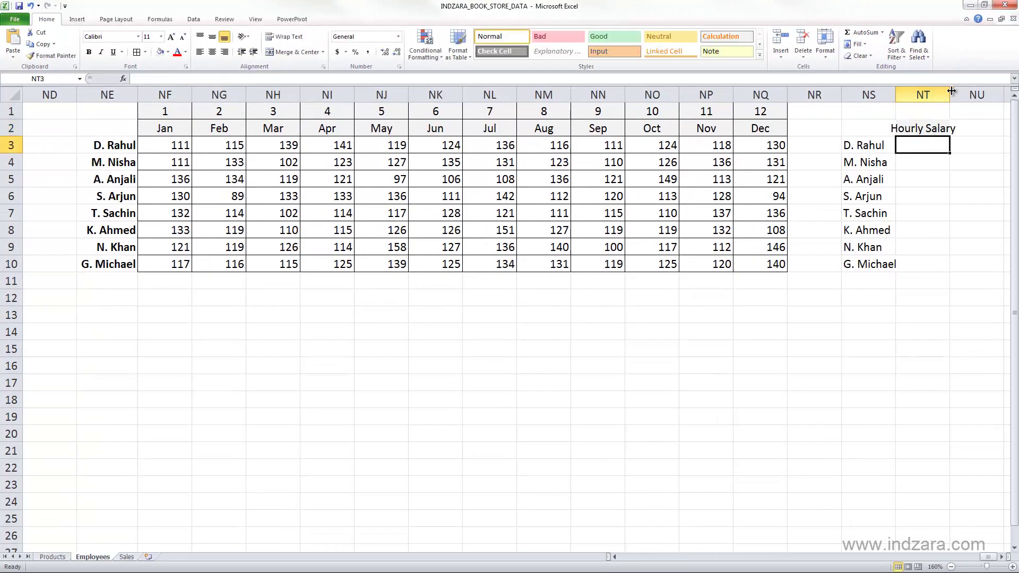
{"action": "double_click", "coordinate": [950, 94]}
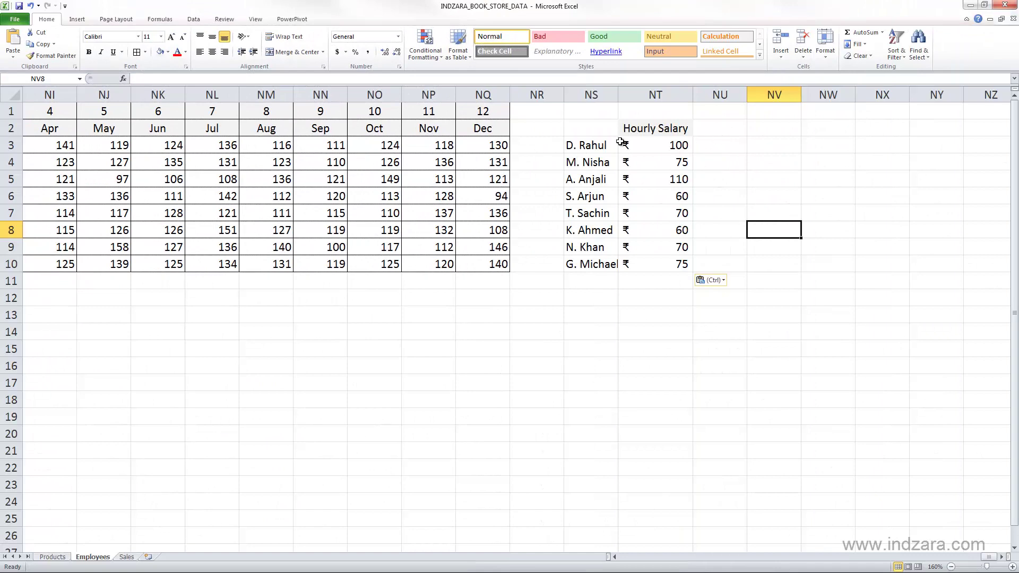
Copy the month number and month name headers from NF1:NQ2 to the range starting at NU1.
{"action": "left_click_drag", "start_coordinate": [474, 129], "coordinate": [116, 112]}
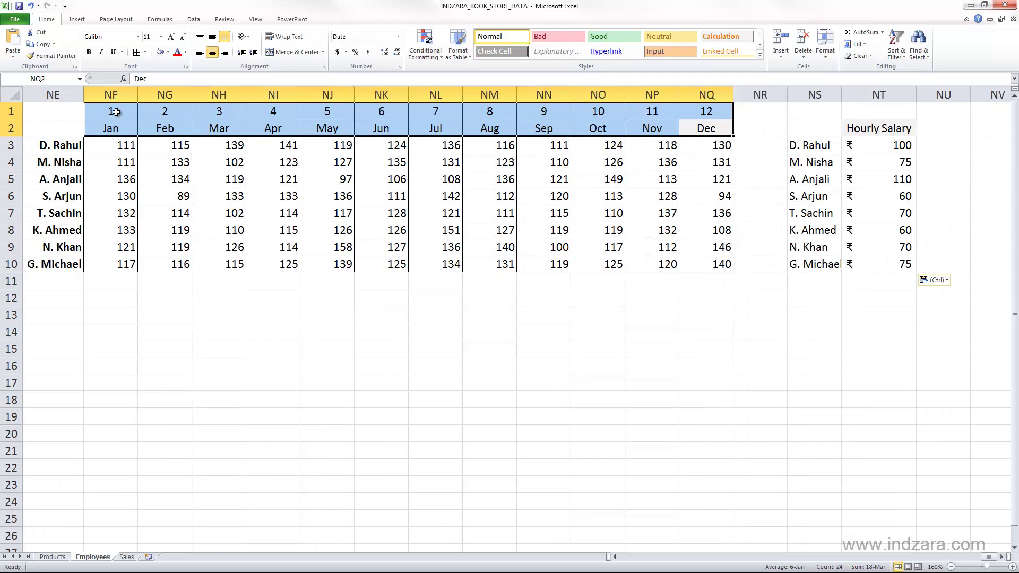
{"action": "key", "text": "ctrl+c"}
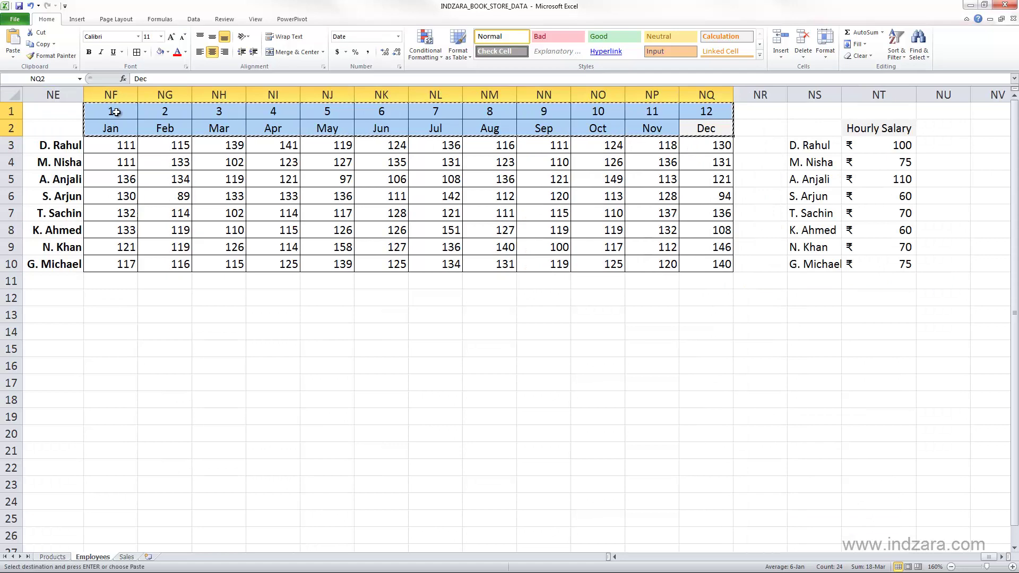
{"action": "left_click", "coordinate": [1001, 556]}
{"action": "left_click", "coordinate": [1002, 557]}
{"action": "left_click", "coordinate": [1003, 557]}
{"action": "left_click", "coordinate": [1003, 557]}
{"action": "left_click", "coordinate": [1002, 557]}
{"action": "left_click", "coordinate": [1002, 557]}
{"action": "left_click", "coordinate": [631, 114]}
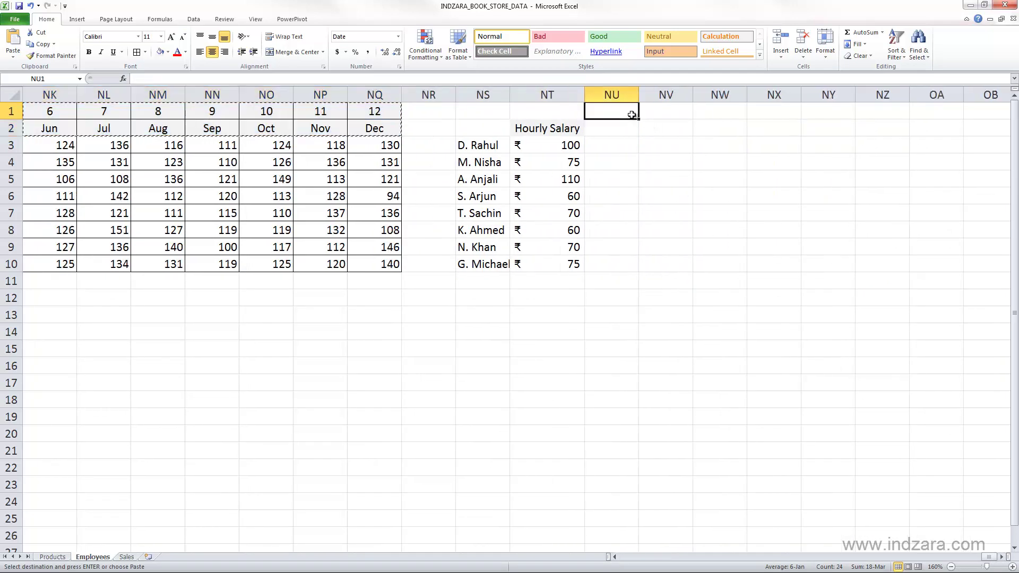
{"action": "key", "text": "ctrl+v"}
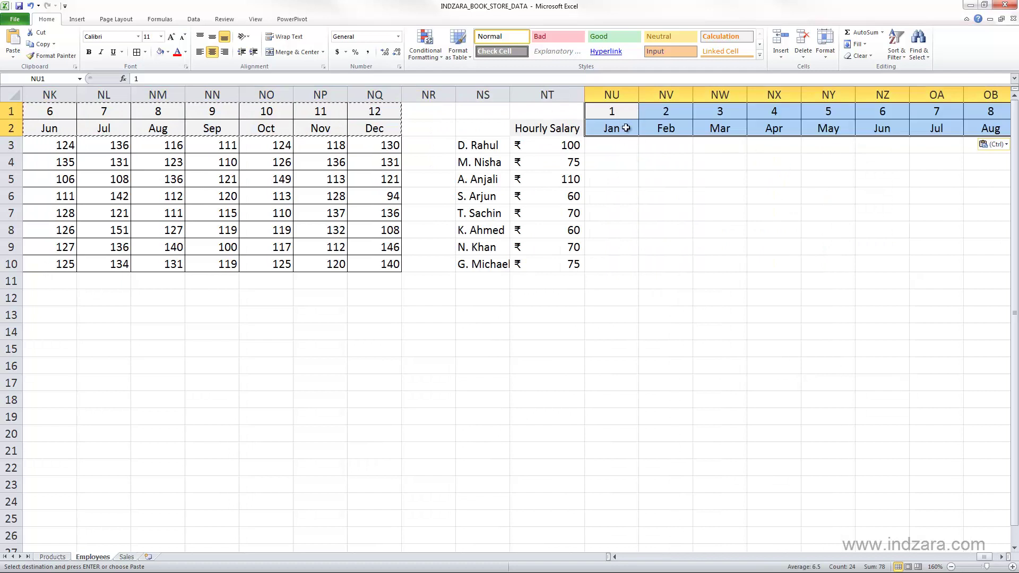
Calculate the first employee's January salary in NU3 with the formula =NT3*NF3.
{"action": "left_click", "coordinate": [619, 147]}
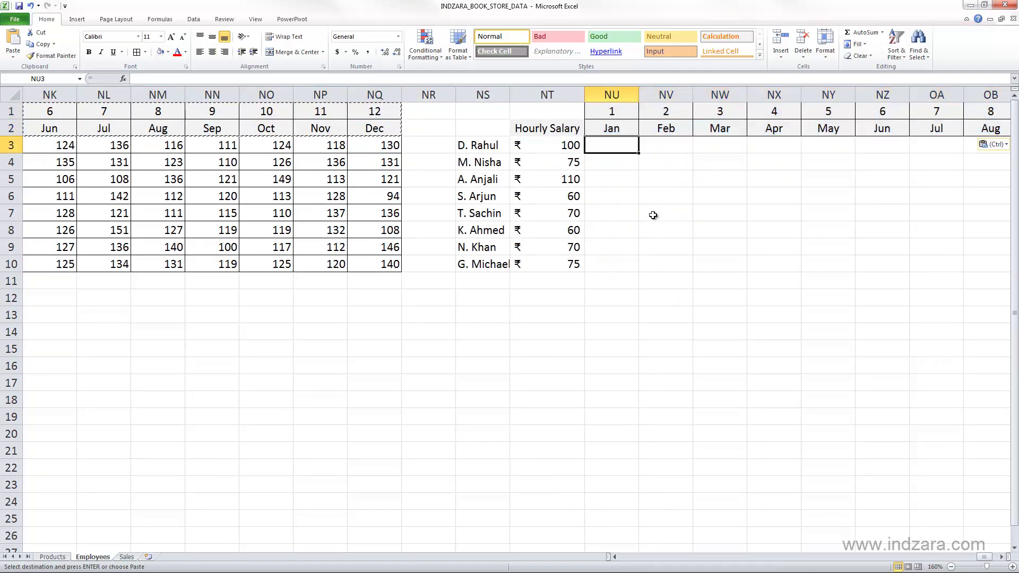
{"action": "type", "text": "="}
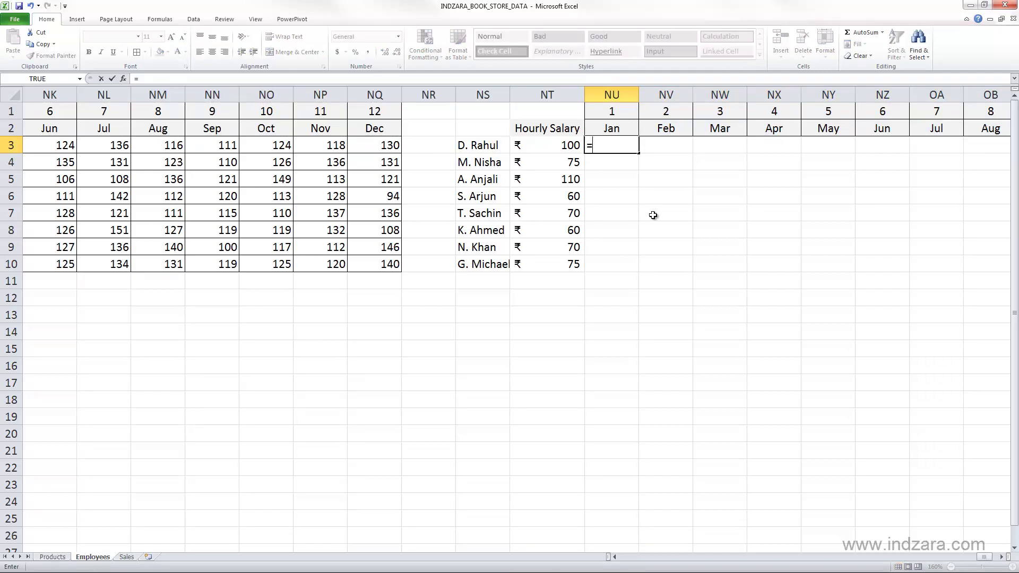
{"action": "key", "text": "Left"}
{"action": "type", "text": "*"}
{"action": "key", "text": "ctrl+Left"}
{"action": "key", "text": "ctrl+Left"}
{"action": "key", "text": "ctrl+Left"}
{"action": "key", "text": "ctrl+Left"}
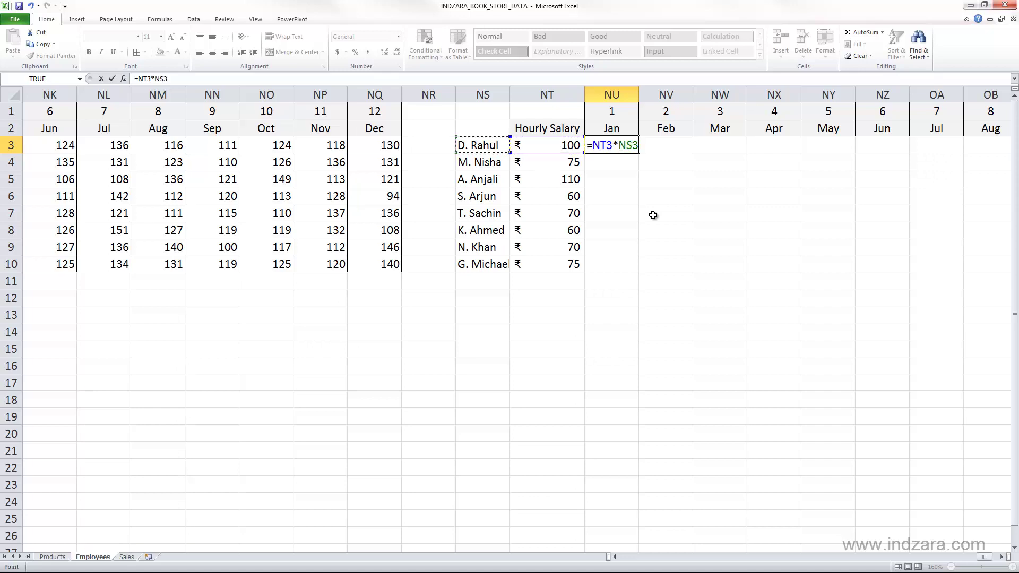
{"action": "key", "text": "Right"}
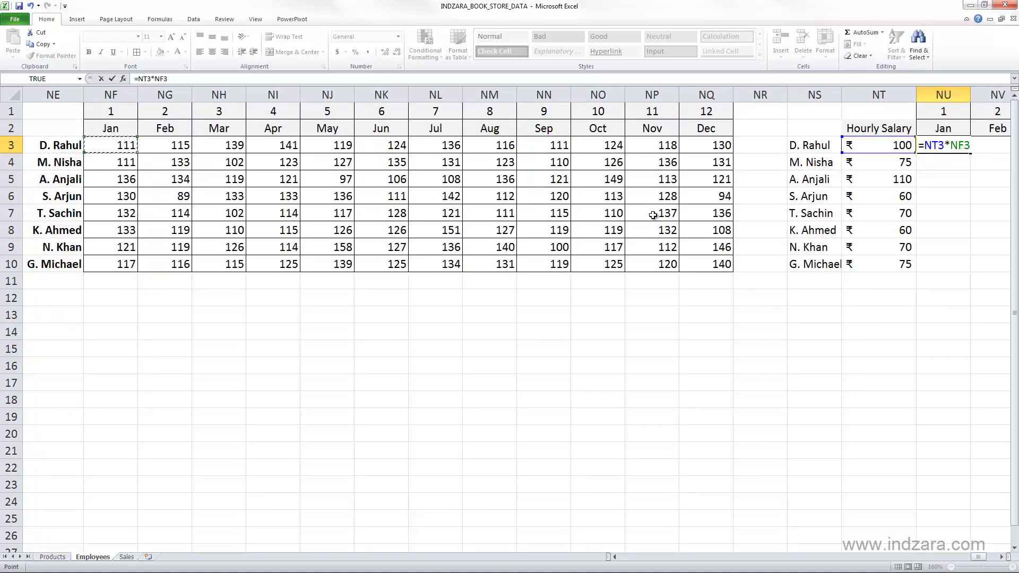
{"action": "key", "text": "Return"}
Lock the hourly salary column in the NU3 formula so that it reads =$NT3*NF3.
{"action": "key", "text": "Up"}
{"action": "key", "text": "Right"}
{"action": "key", "text": "Right"}
{"action": "key", "text": "Right"}
{"action": "key", "text": "Right"}
{"action": "key", "text": "Right"}
{"action": "key", "text": "Right"}
{"action": "key", "text": "Right"}
{"action": "key", "text": "Right"}
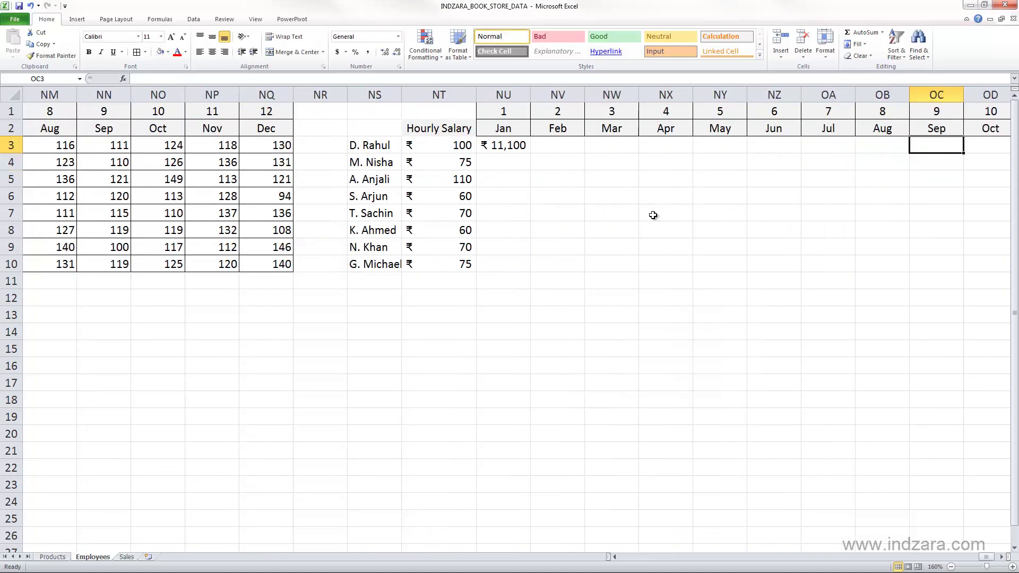
{"action": "key", "text": "Right"}
{"action": "key", "text": "Right"}
{"action": "key", "text": "Right"}
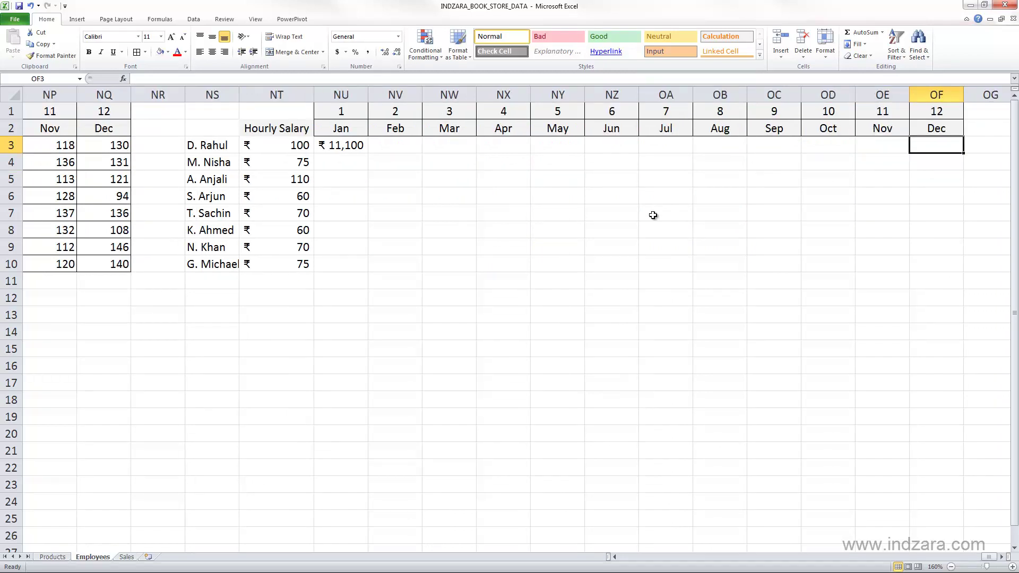
{"action": "left_click", "coordinate": [344, 152]}
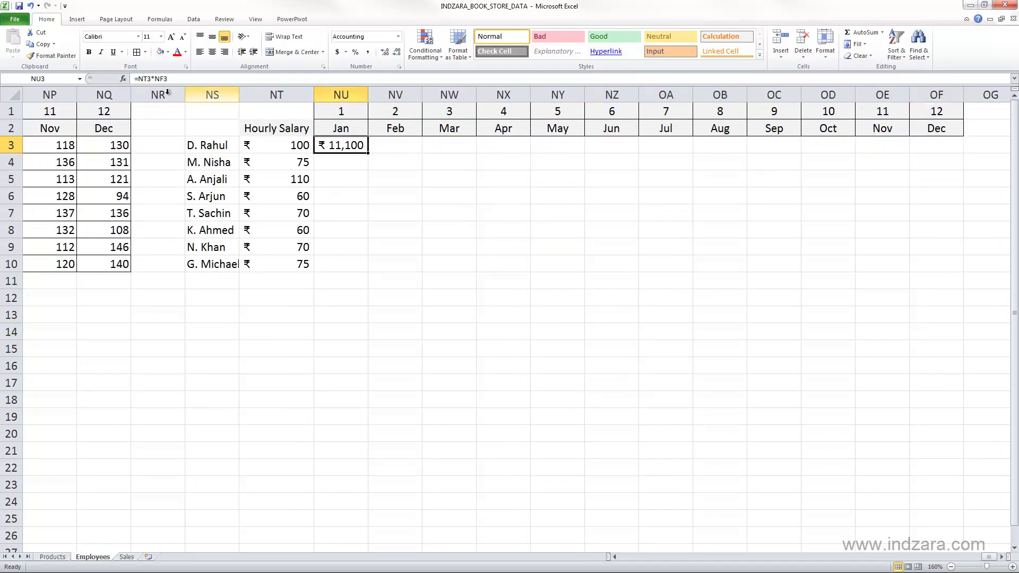
{"action": "left_click_drag", "start_coordinate": [161, 79], "coordinate": [174, 78]}
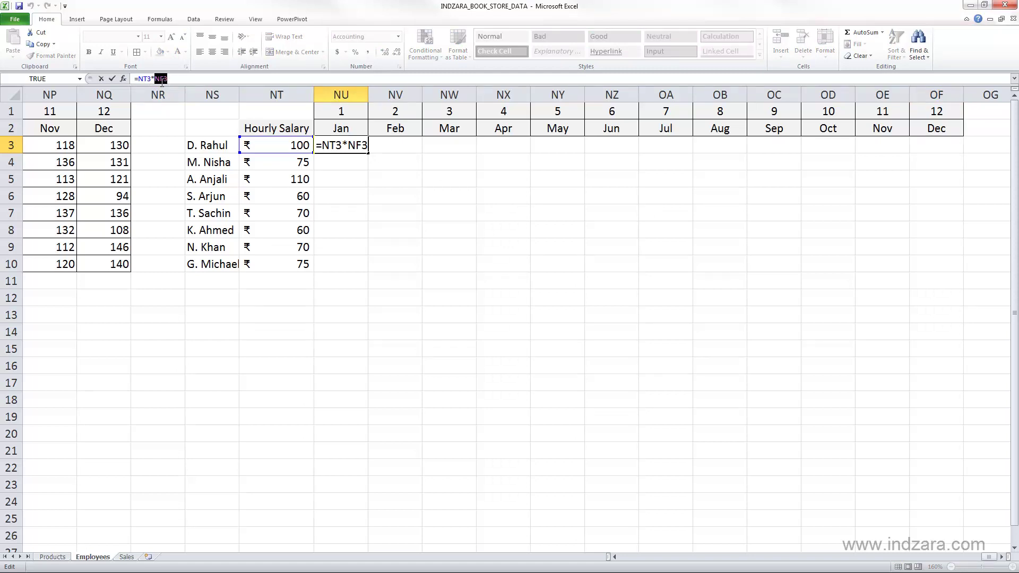
{"action": "left_click", "coordinate": [144, 78]}
{"action": "type", "text": "$"}
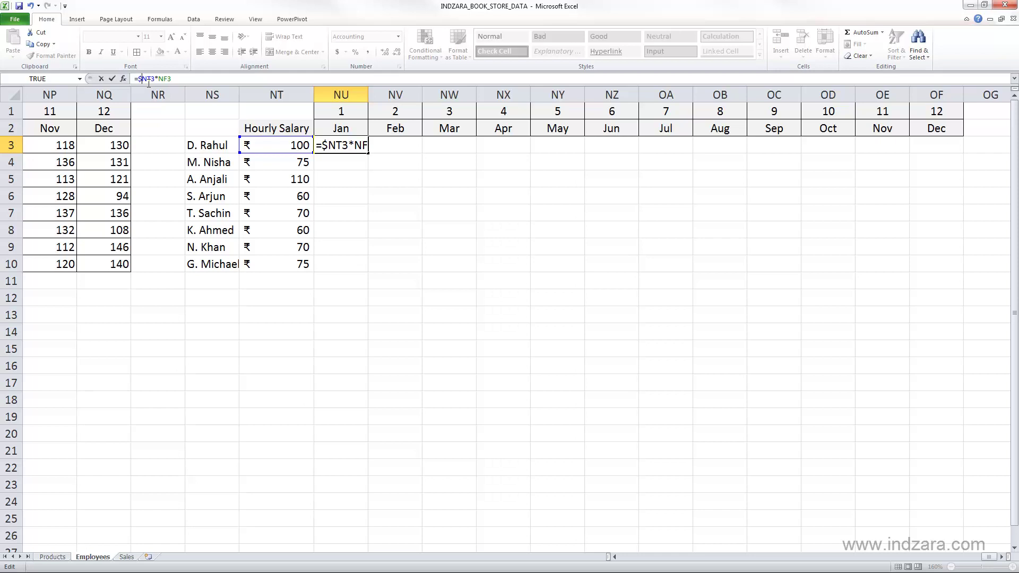
{"action": "key", "text": "Return"}
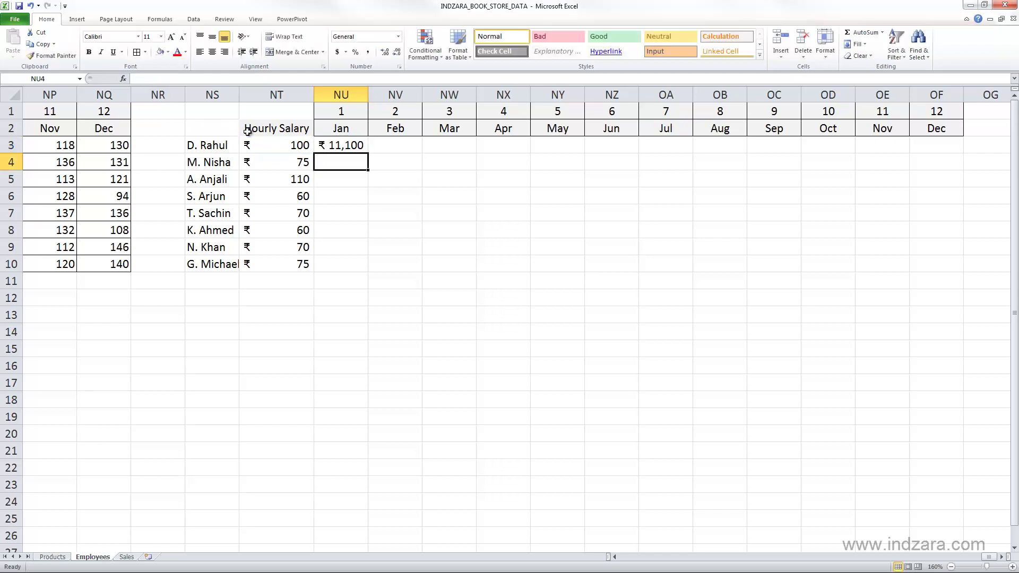
Fill the salary formula from NU3 across all months and employees to OF10, with borders on all the cells.
{"action": "left_click", "coordinate": [357, 147]}
{"action": "left_click_drag", "start_coordinate": [367, 153], "coordinate": [917, 322]}
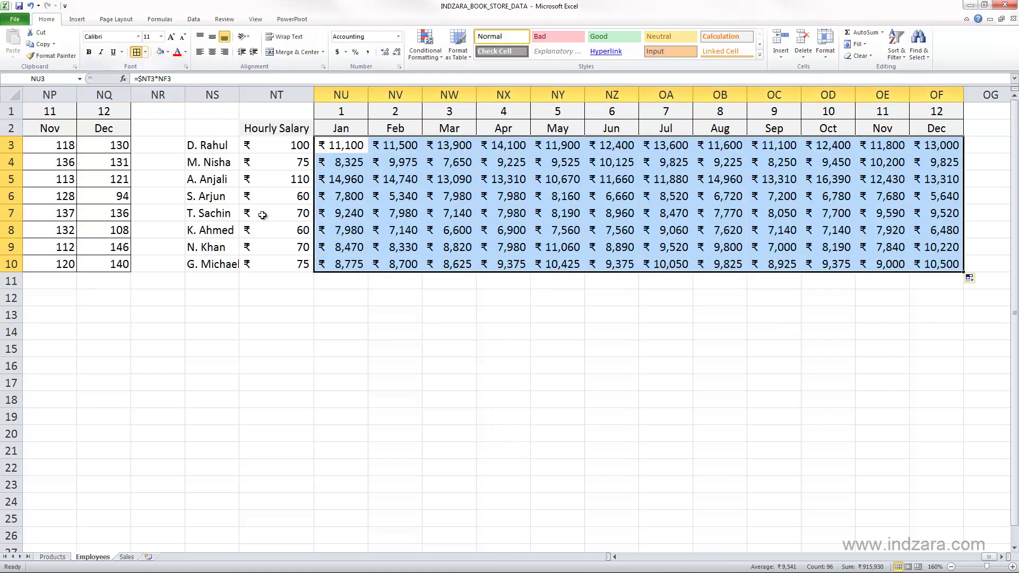
{"action": "left_click", "coordinate": [403, 305]}
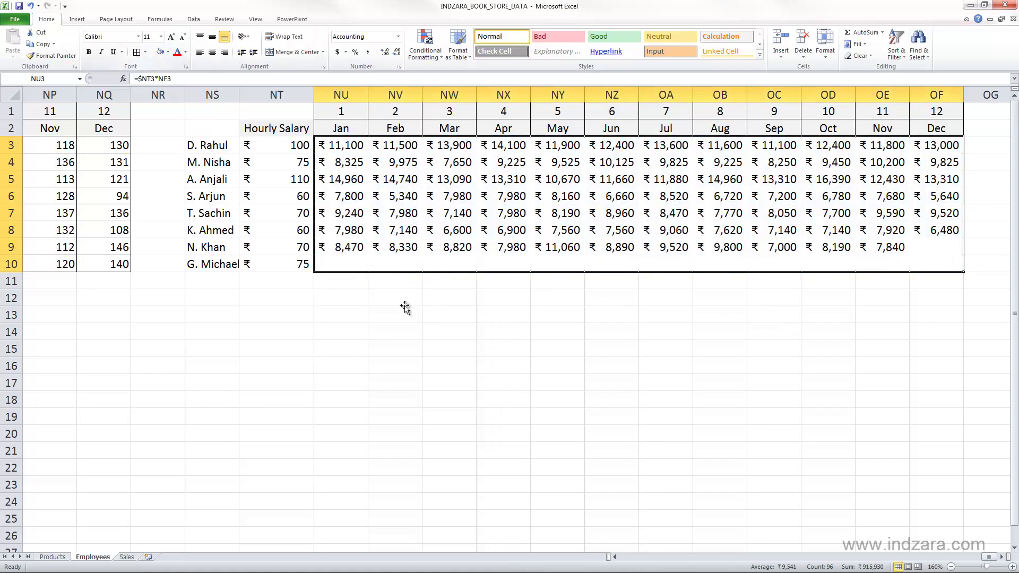
{"action": "left_click", "coordinate": [354, 148]}
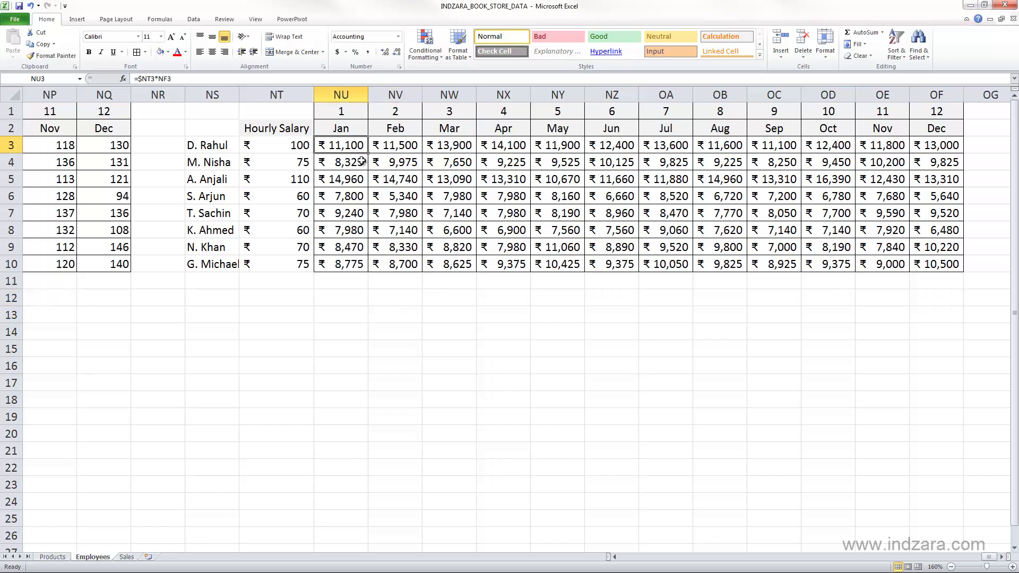